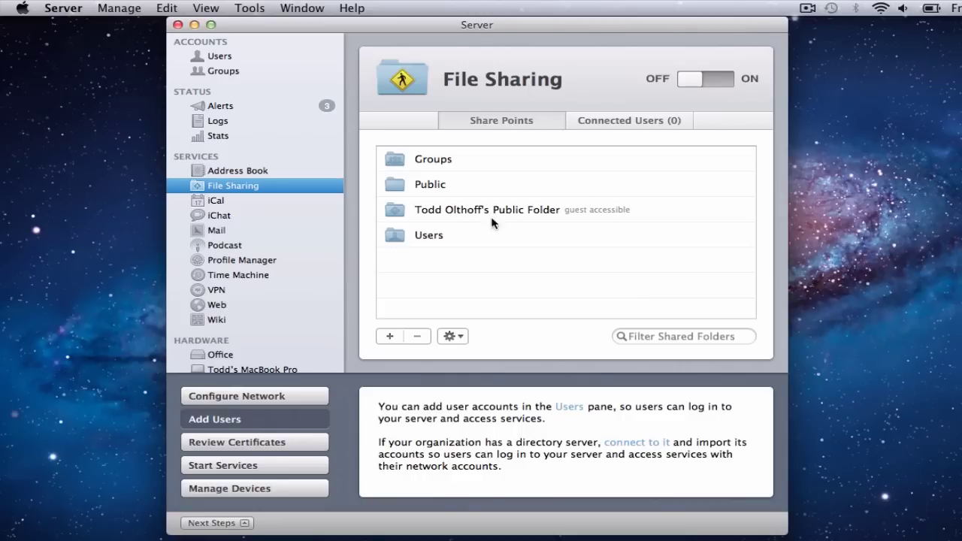
Open the Groups share point for editing and review its access permissions and sharing settings.
click(416, 159)
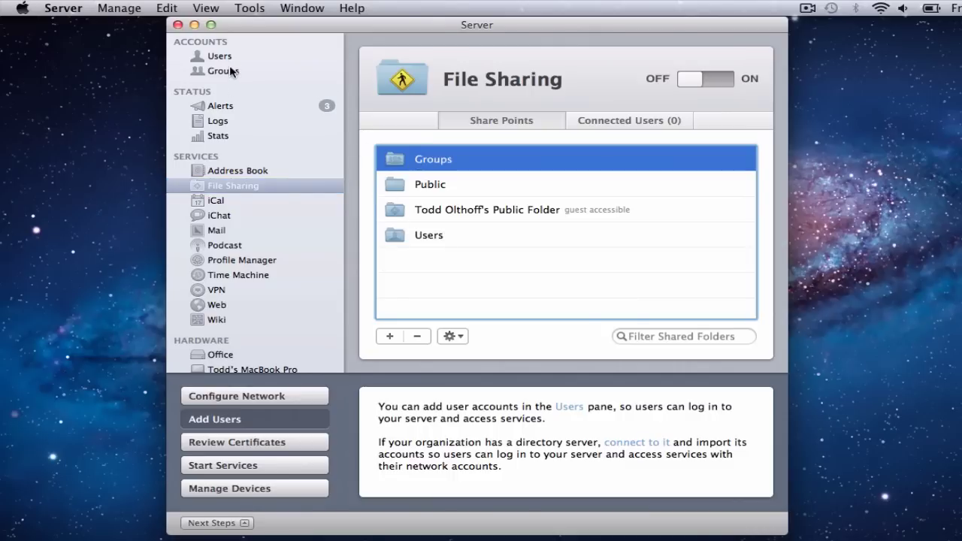
click(454, 336)
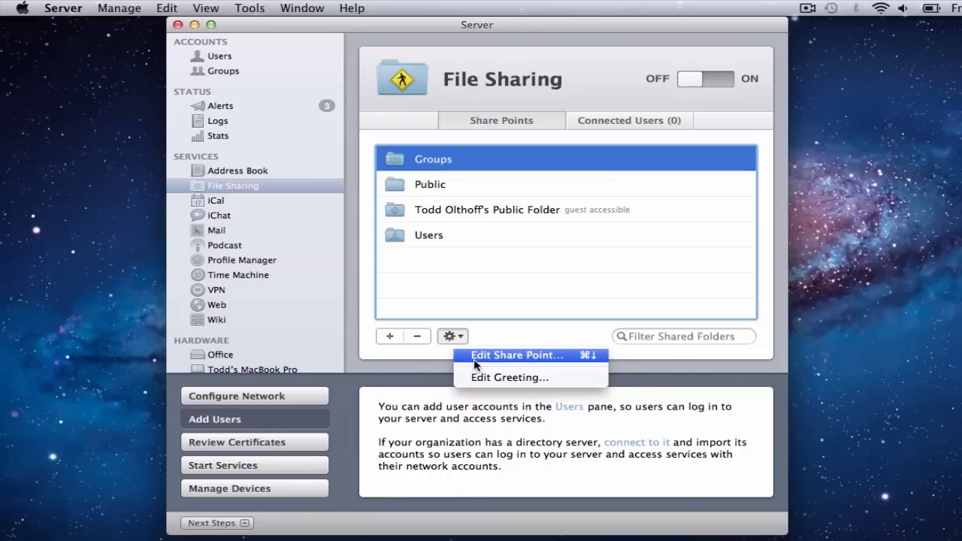
click(474, 360)
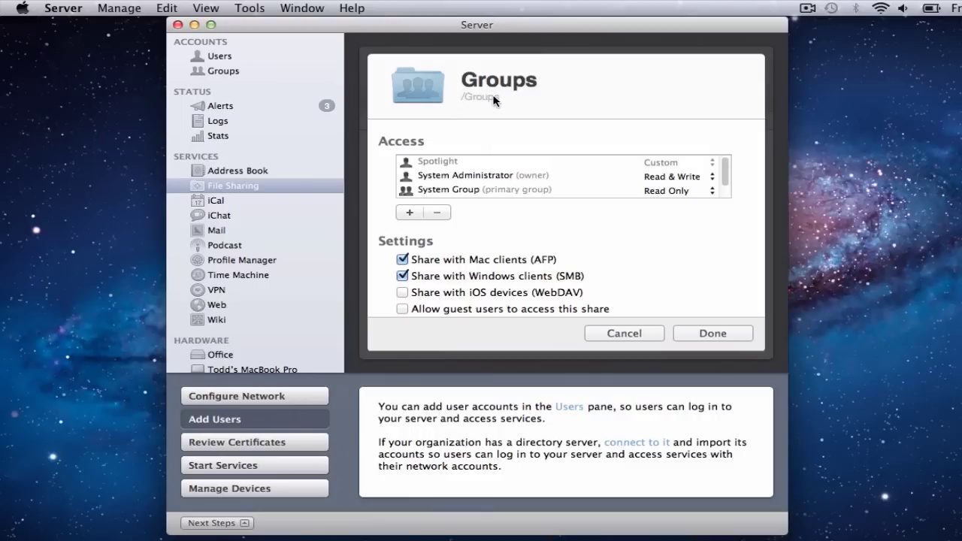
scroll(607, 260, down, 1)
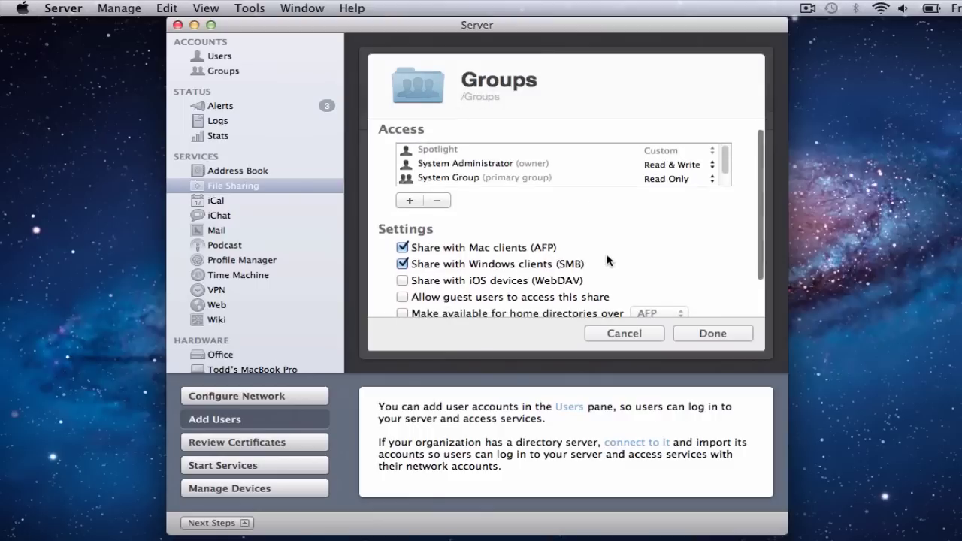
scroll(607, 260, down, 4)
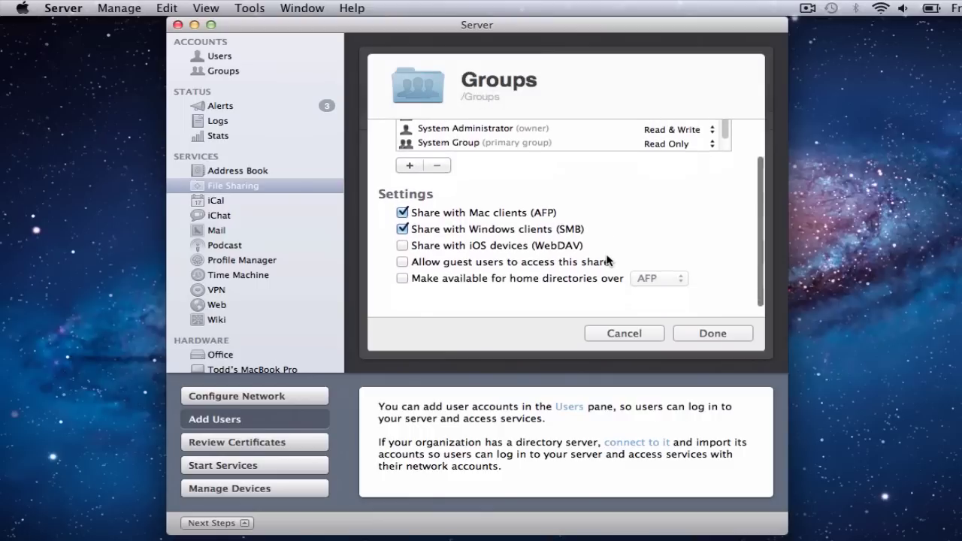
scroll(607, 260, up, 5)
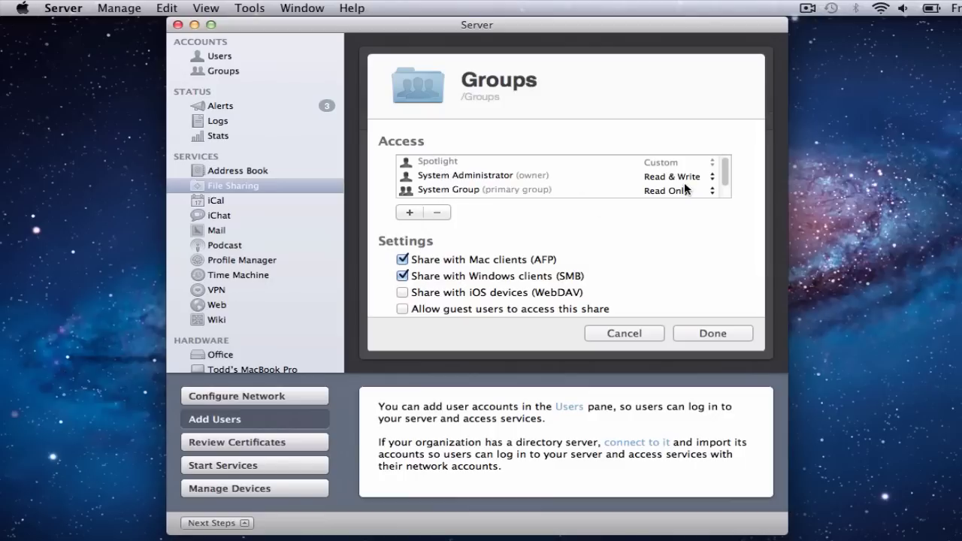
mouse_move(726, 178)
mouse_down()
mouse_move(726, 193)
mouse_move(726, 166)
mouse_up()
Check the server's user accounts and return to the File Sharing service.
click(234, 57)
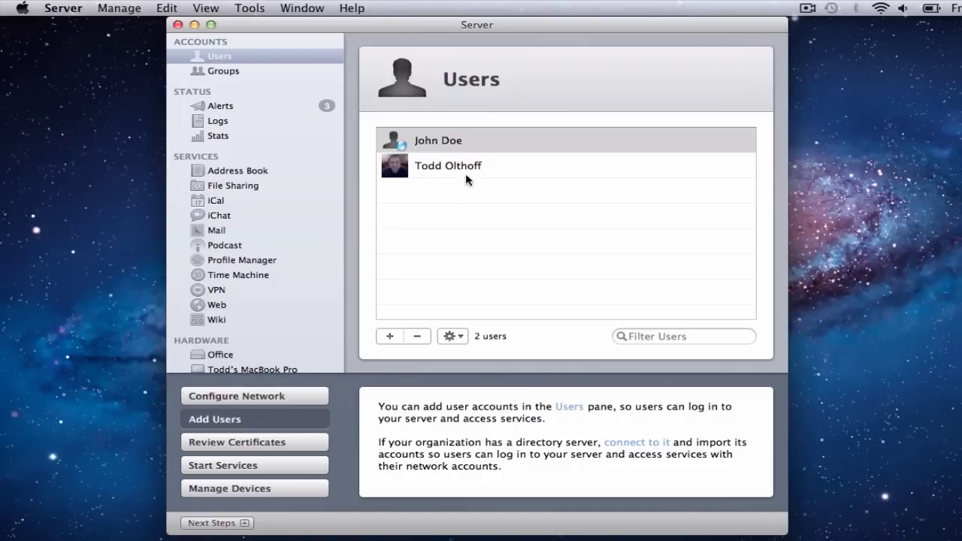
click(465, 171)
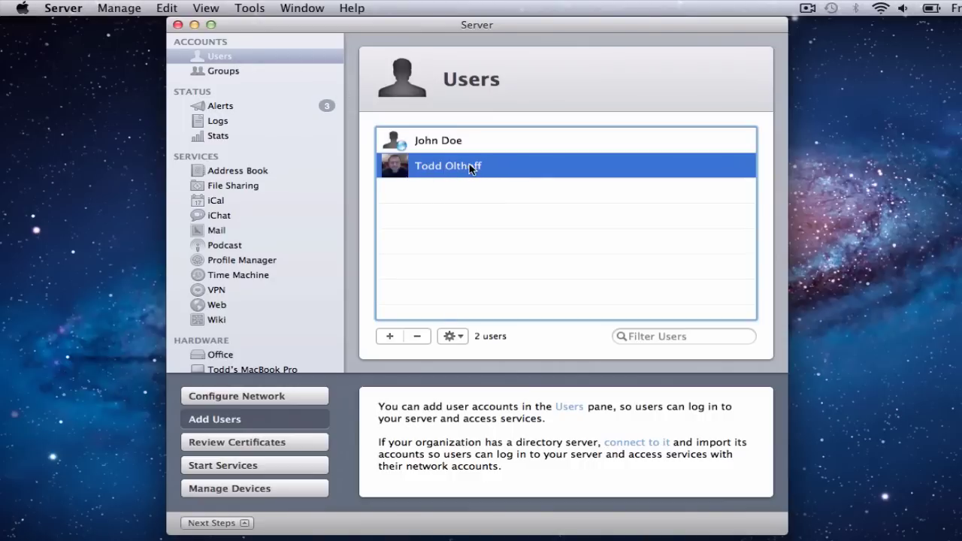
click(228, 185)
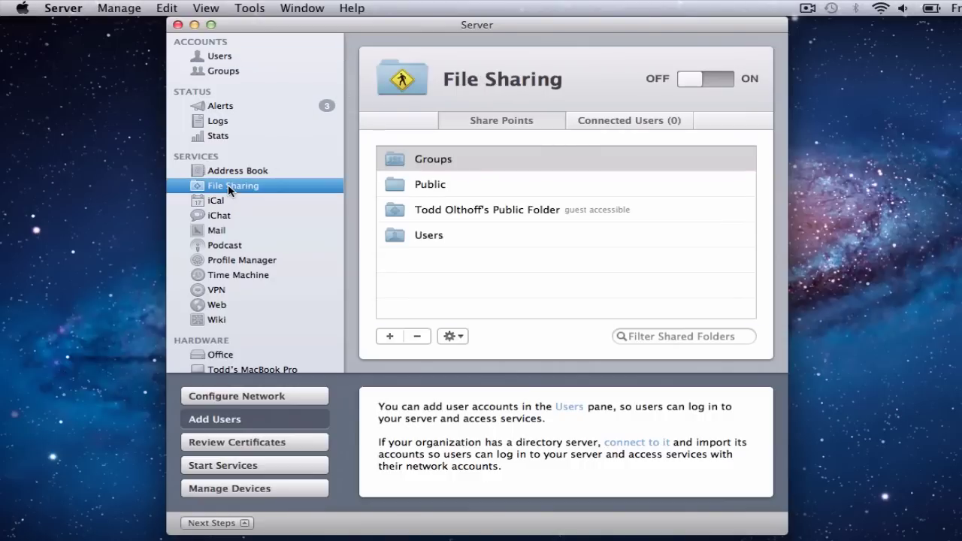
Reopen the Groups share point and inspect the permission choices for System Group and Everyone Else without changing them.
click(439, 161)
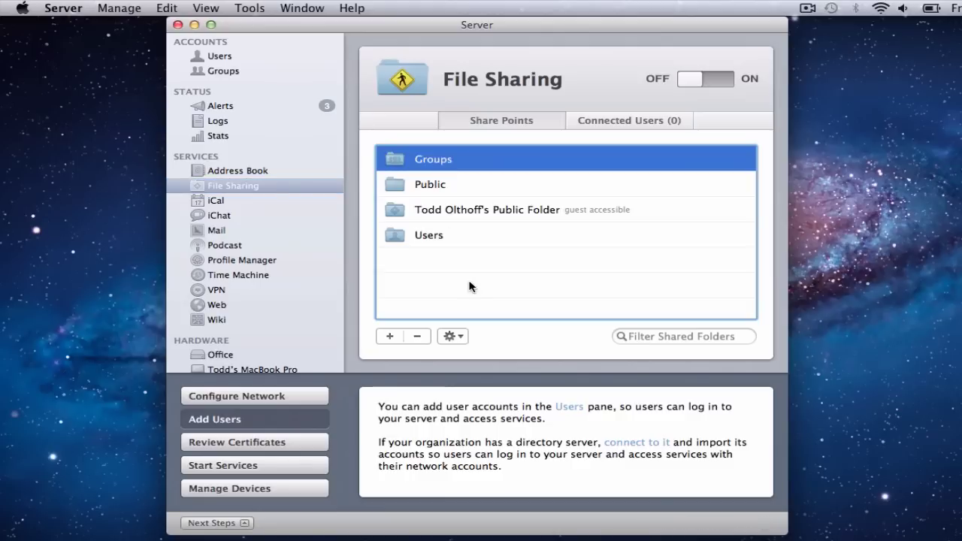
click(460, 335)
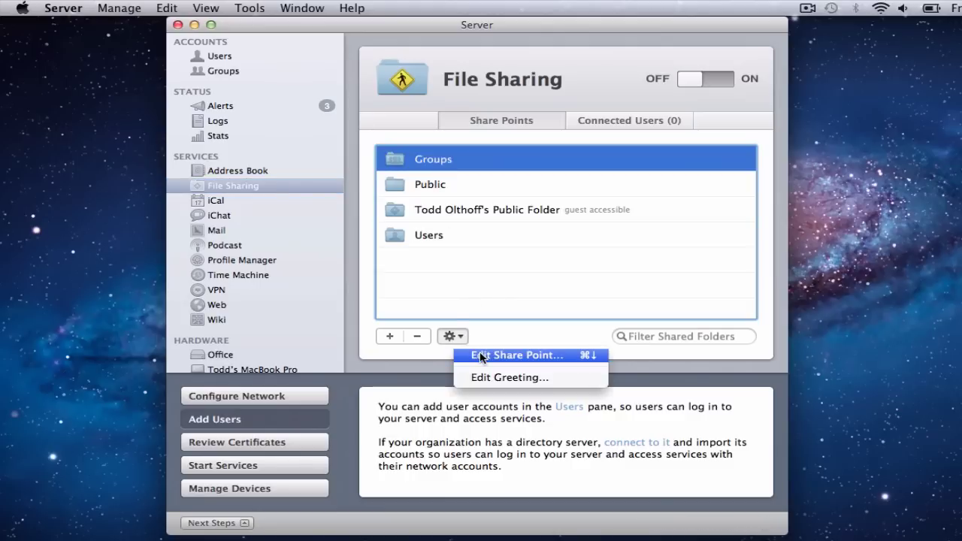
click(481, 354)
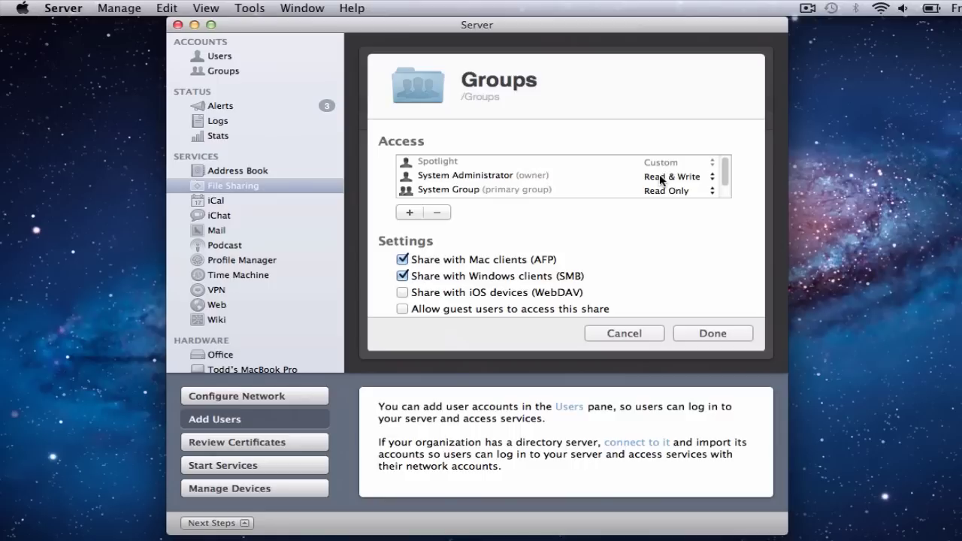
scroll(616, 190, down, 2)
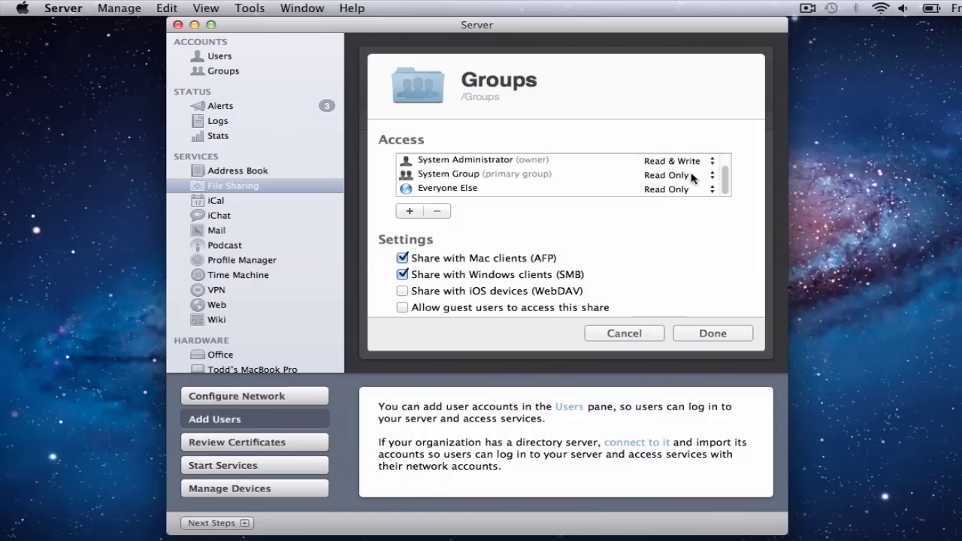
click(711, 176)
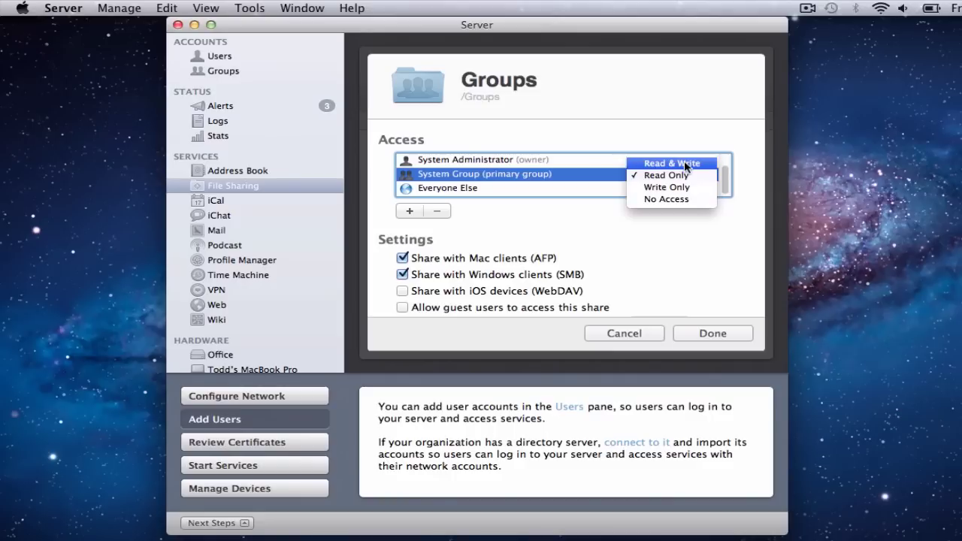
click(754, 235)
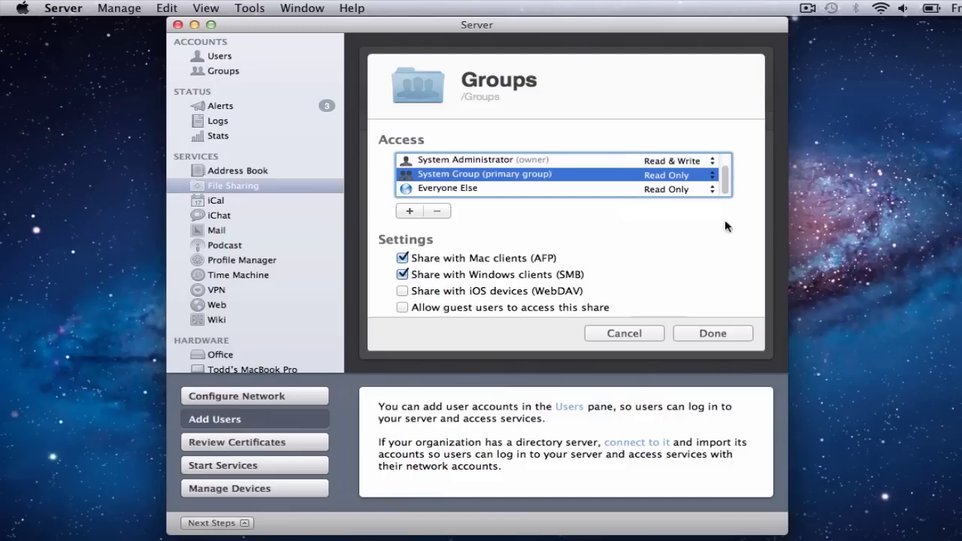
click(682, 191)
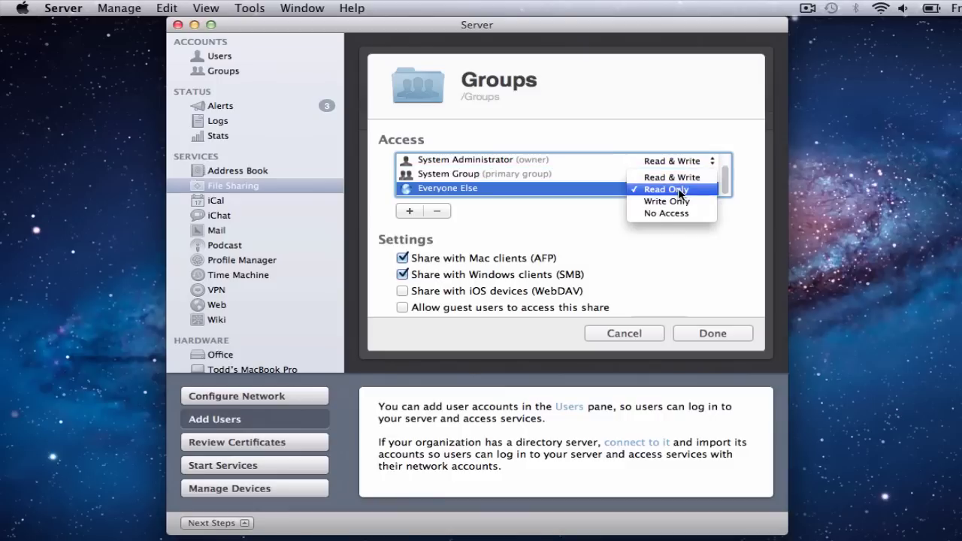
click(740, 243)
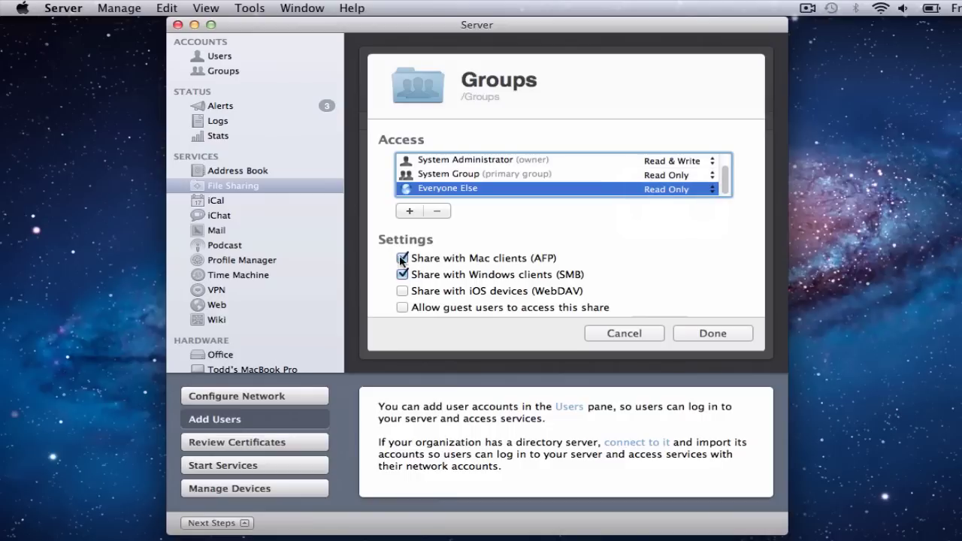
Add an existing user to the Groups share's access list with Read & Write permission, and remove that entry again.
click(409, 213)
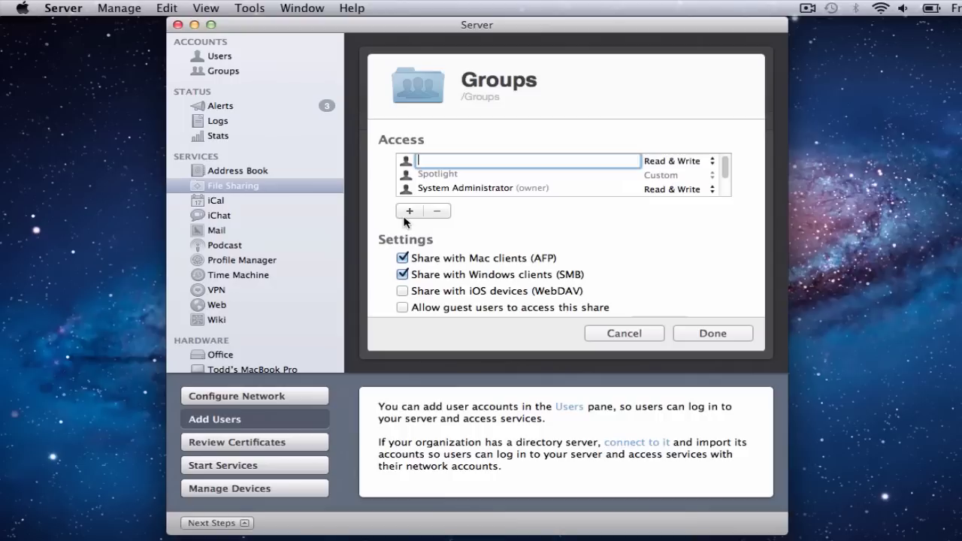
text(John Doe)
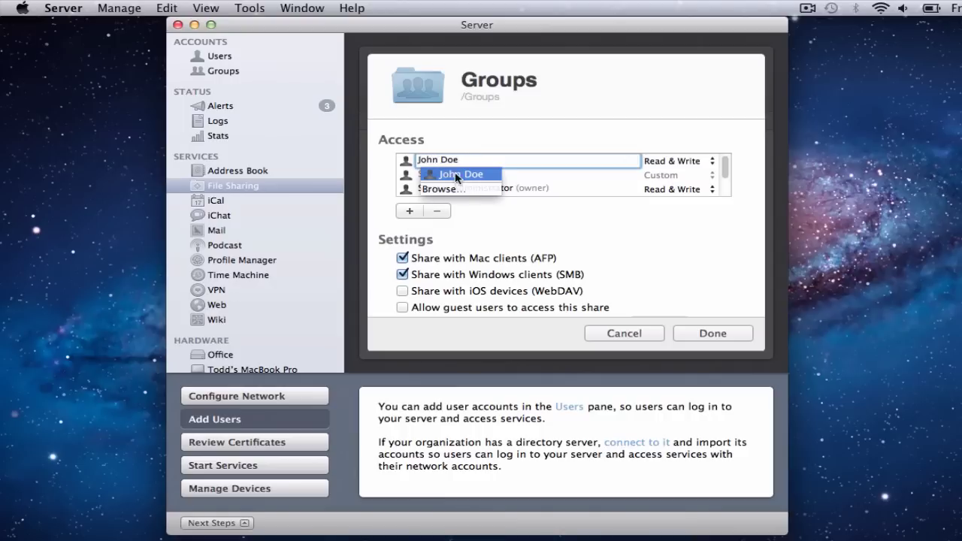
click(455, 175)
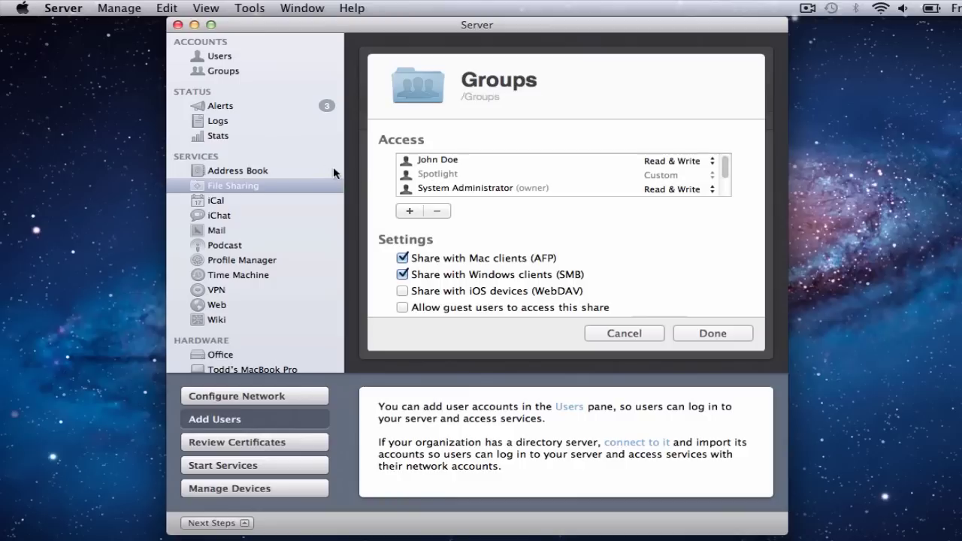
mouse_move(406, 162)
mouse_down()
mouse_move(404, 183)
mouse_move(400, 170)
mouse_up()
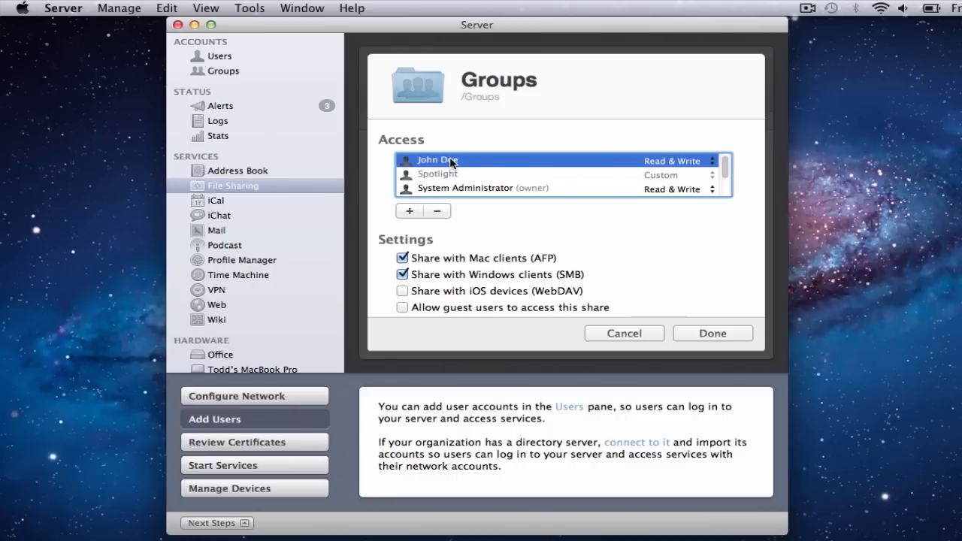
click(435, 212)
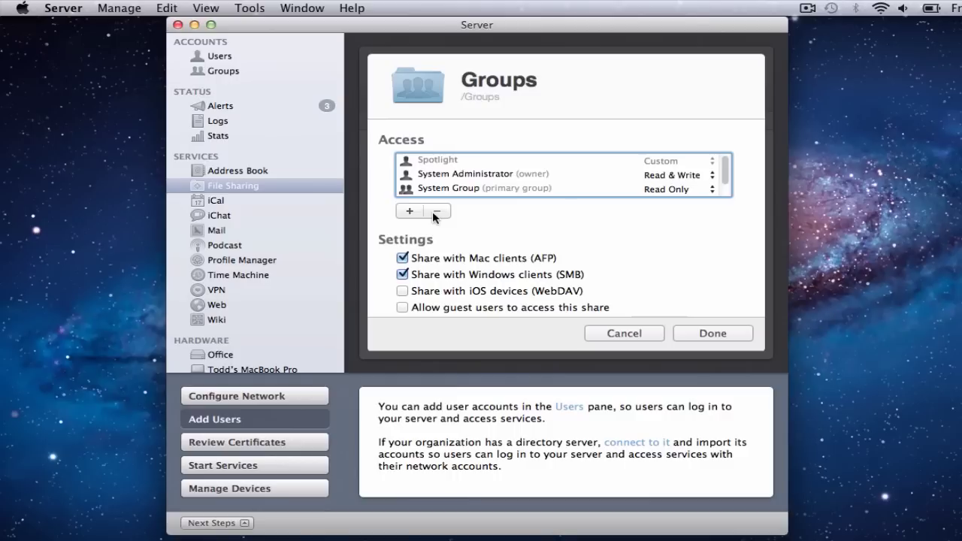
Review the client, guest and home directory sharing settings of the Groups share point and close it without saving.
scroll(601, 273, down, 2)
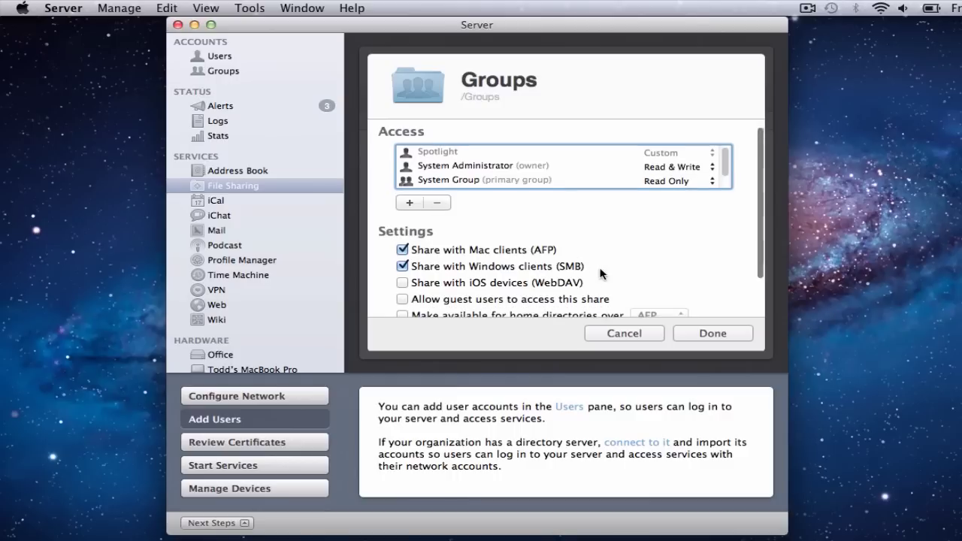
scroll(601, 273, down, 3)
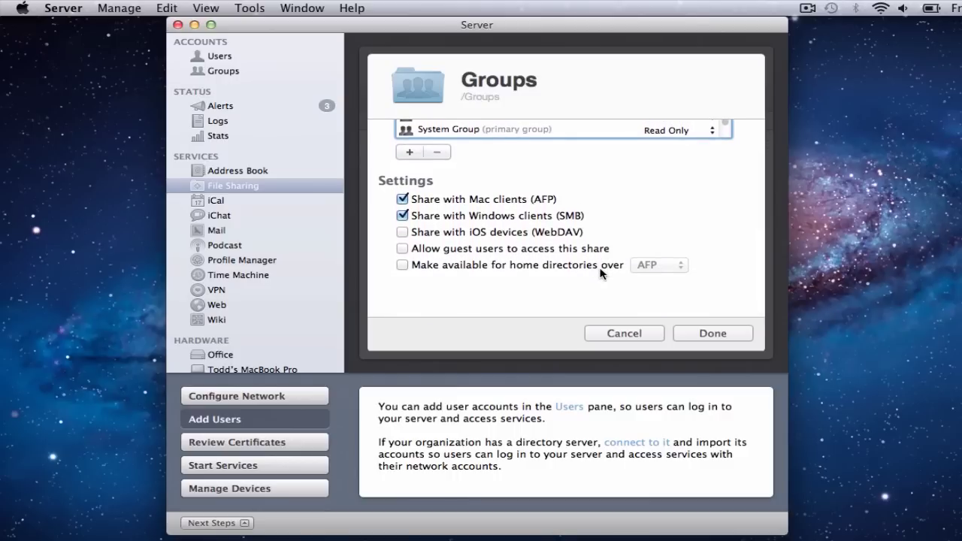
scroll(666, 210, up, 5)
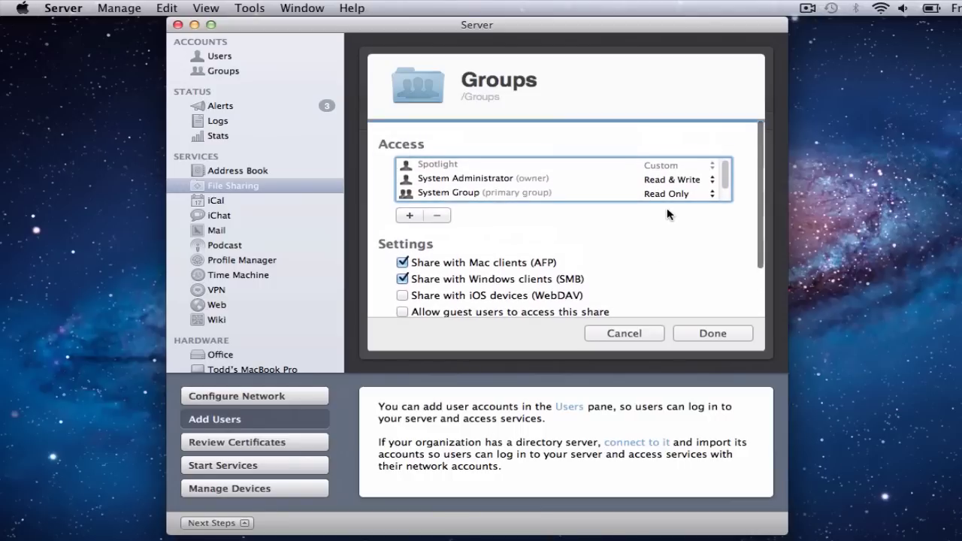
scroll(656, 259, down, 3)
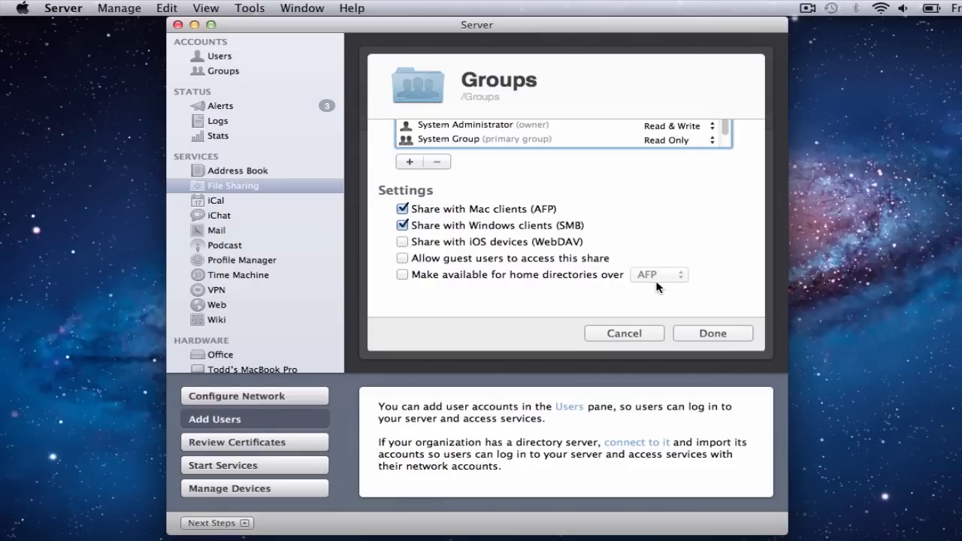
click(624, 333)
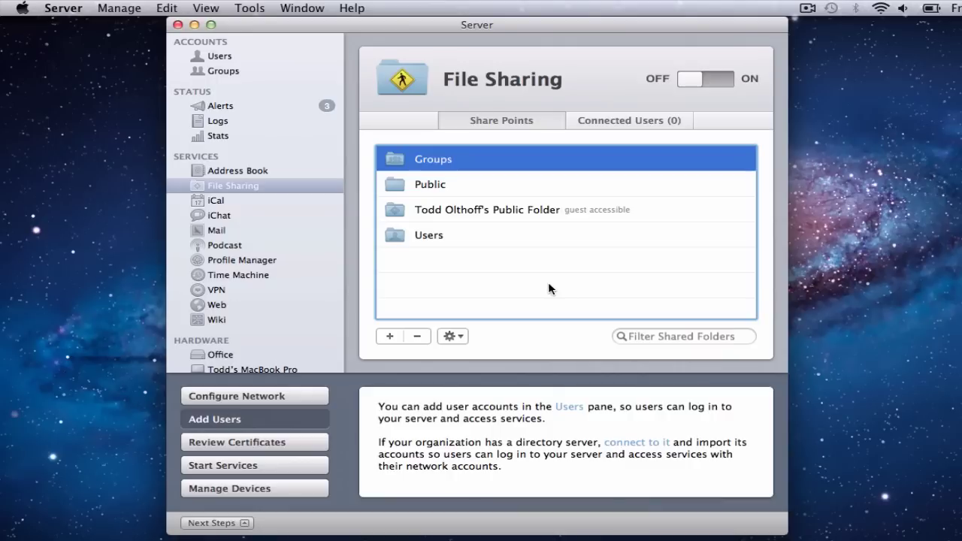
click(390, 337)
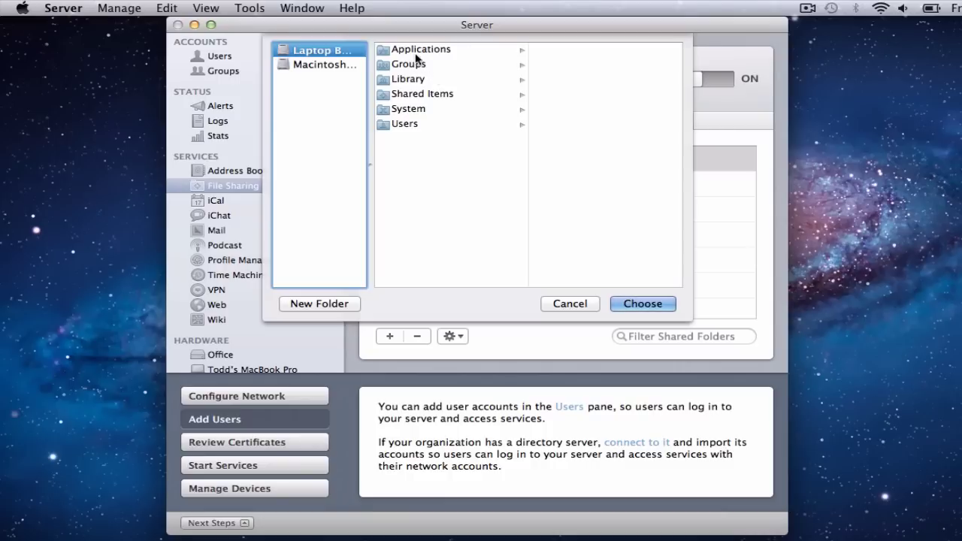
click(404, 123)
click(559, 65)
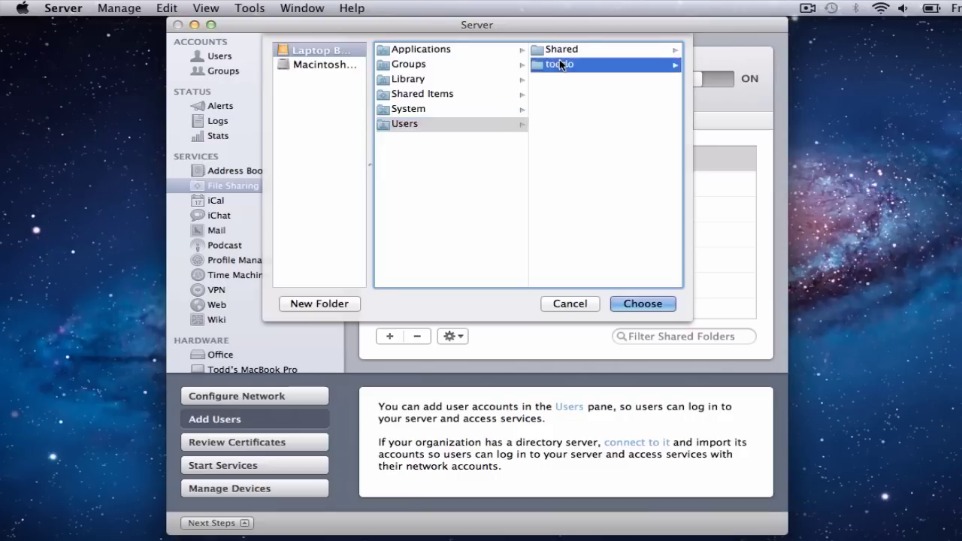
click(576, 65)
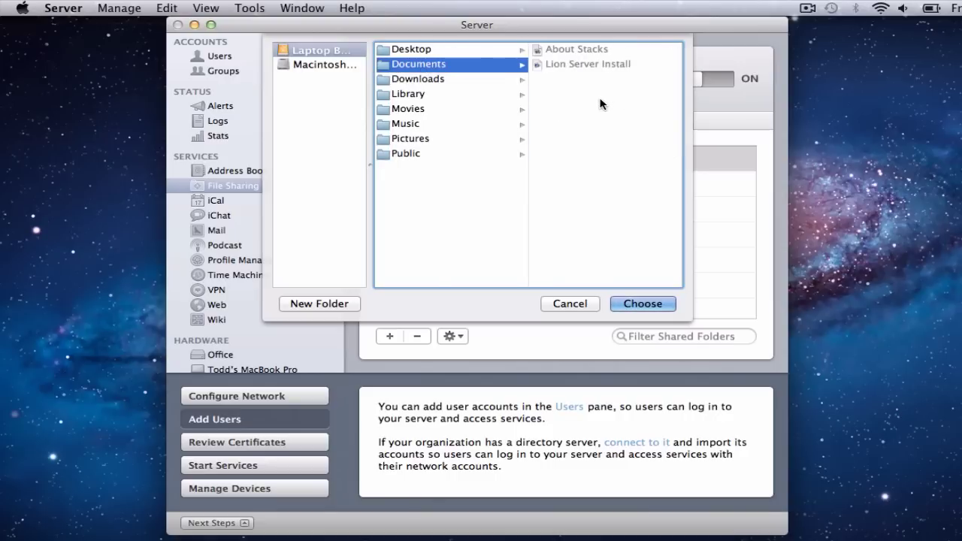
click(324, 305)
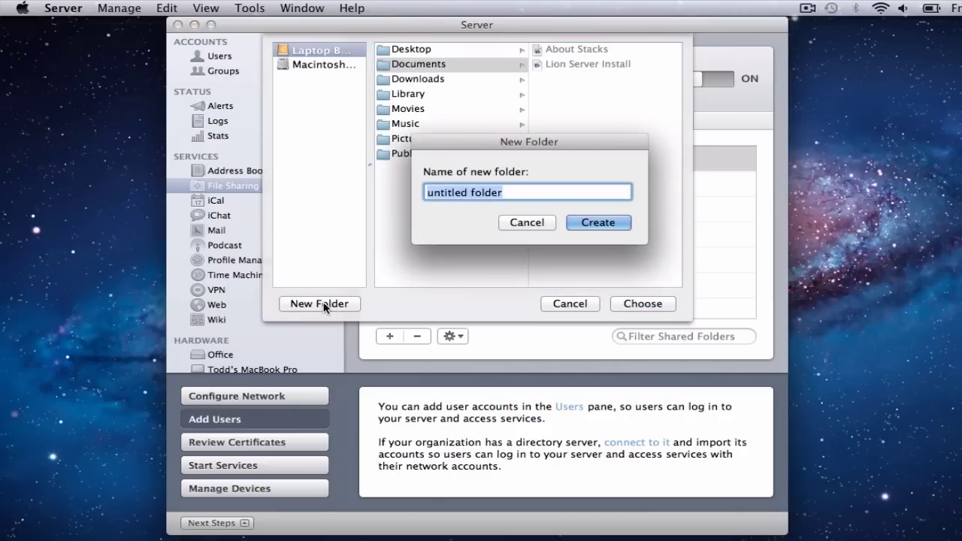
text(Home Sh)
key(BackSpace)
key(BackSpace)
text(Shae)
key(BackSpace)
text(res)
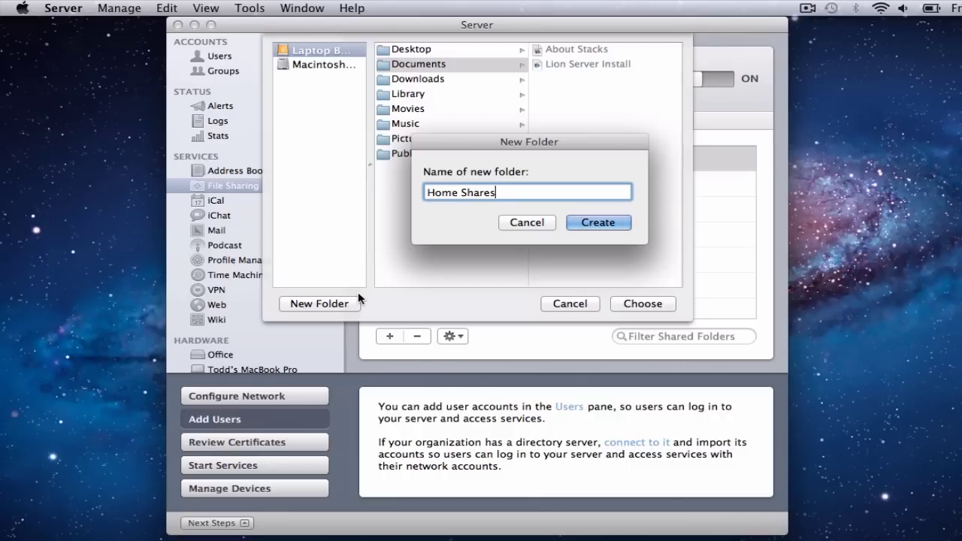
click(517, 224)
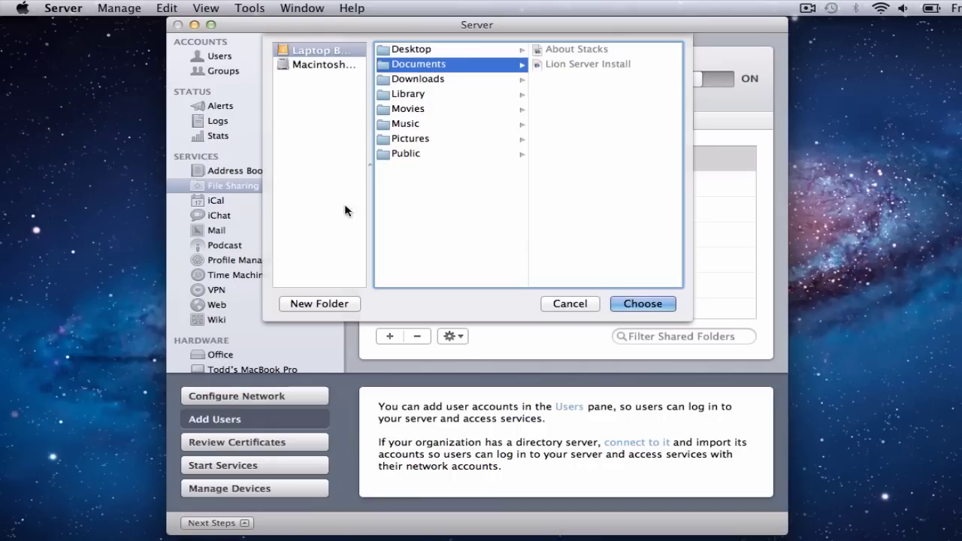
click(569, 303)
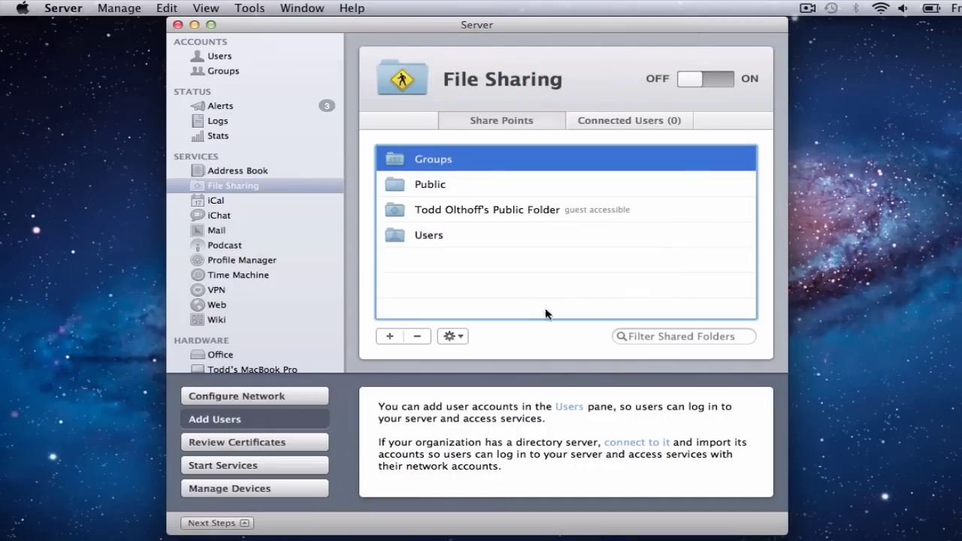
Start a new share point and create a folder named Home Shares inside the Groups folder.
click(390, 337)
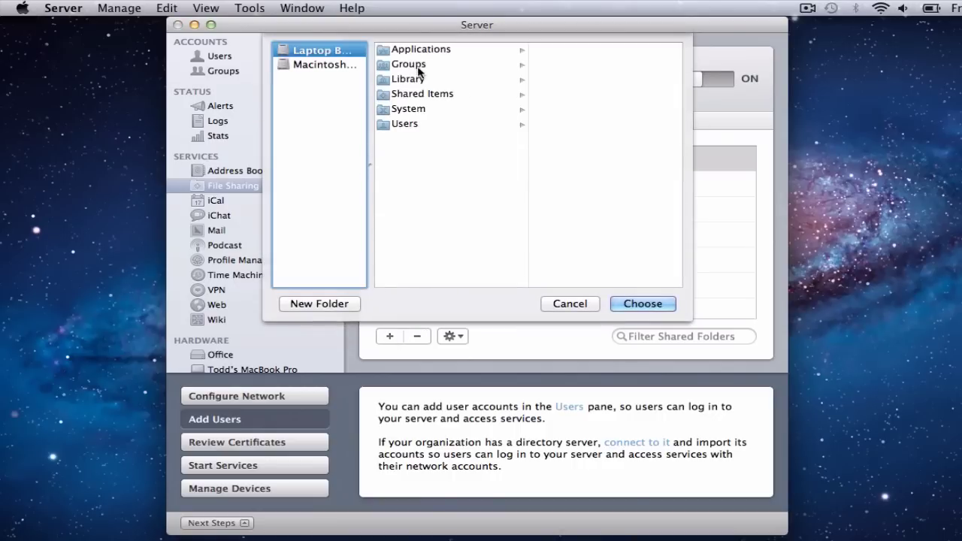
click(417, 66)
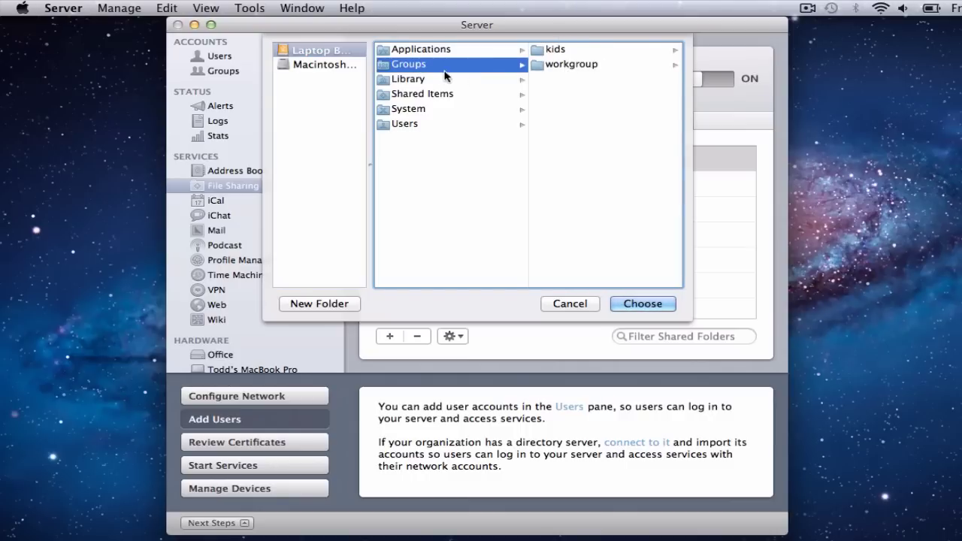
click(423, 157)
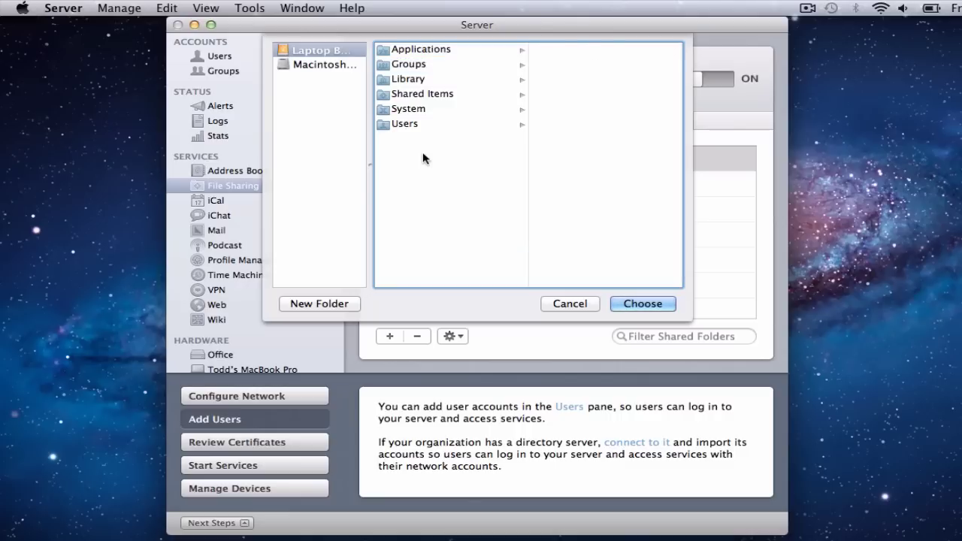
click(322, 304)
text(Home)
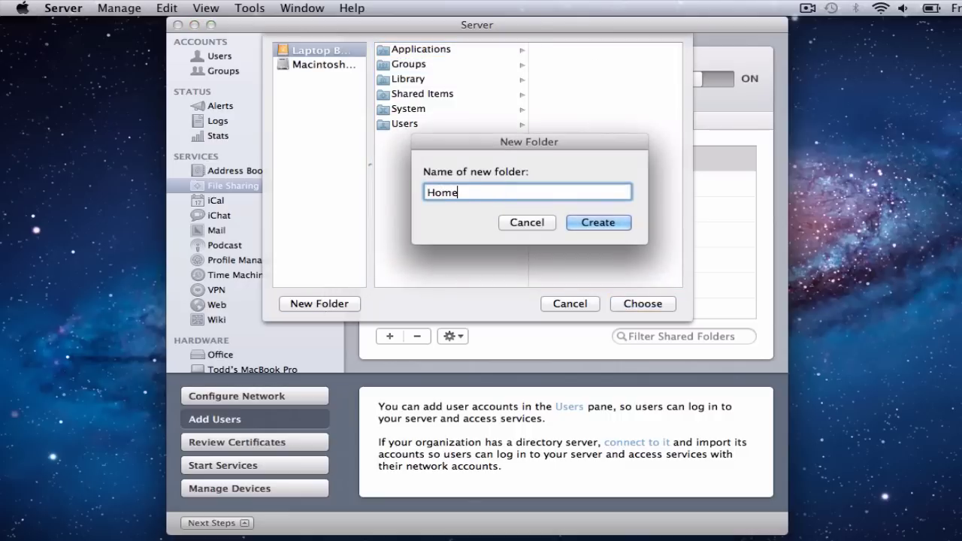
text( Shares)
click(585, 222)
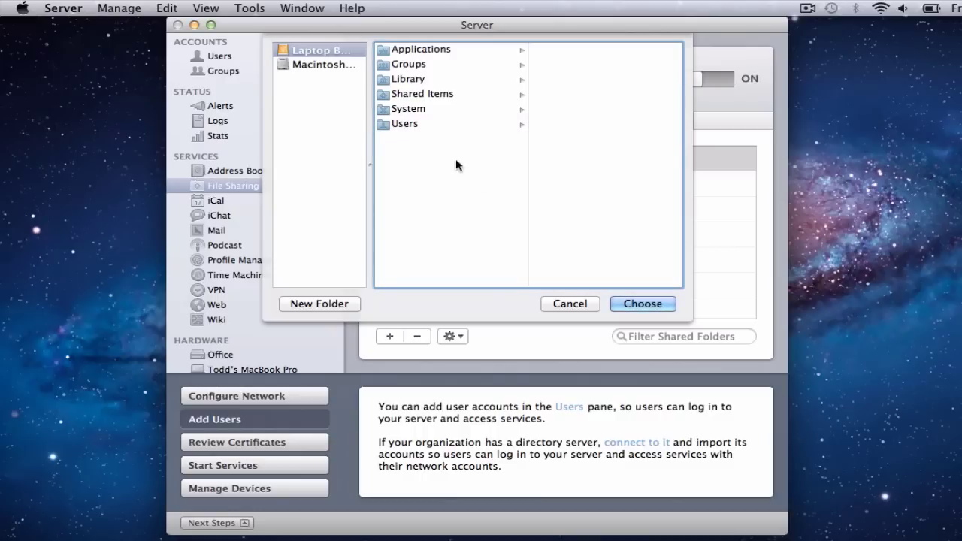
Add the Home Shares folder inside Groups as a share point.
click(418, 68)
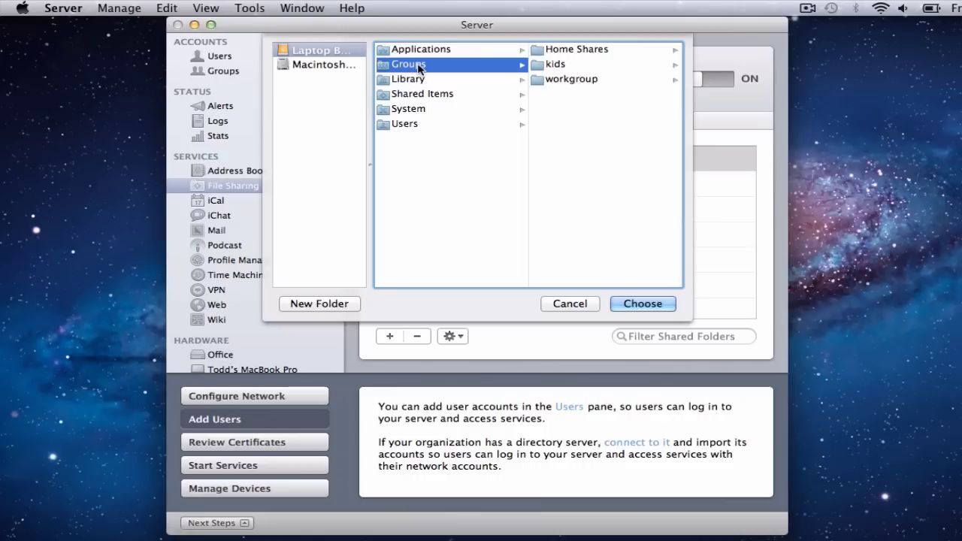
click(578, 47)
click(636, 304)
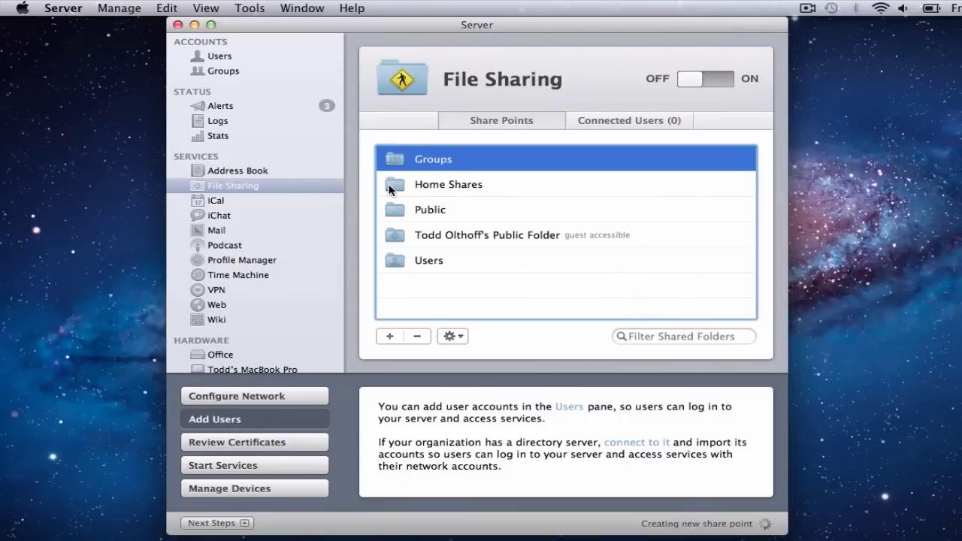
Edit the Home Shares share point to make it available for home directories over AFP, and save the settings.
click(443, 190)
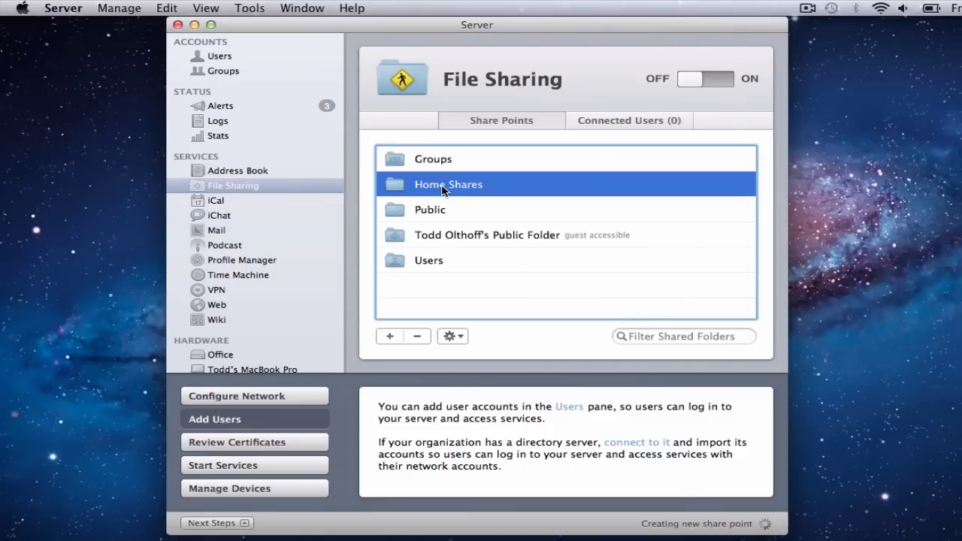
click(463, 335)
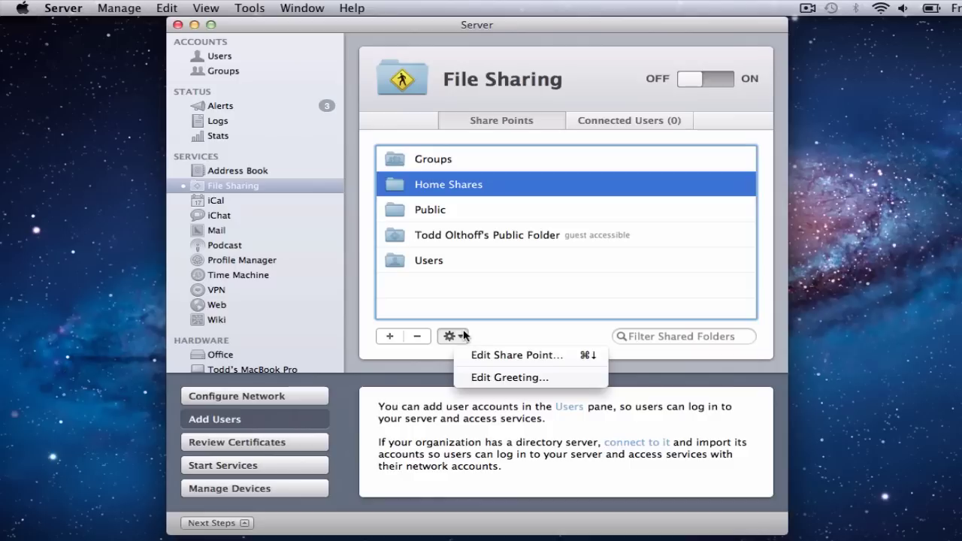
click(477, 355)
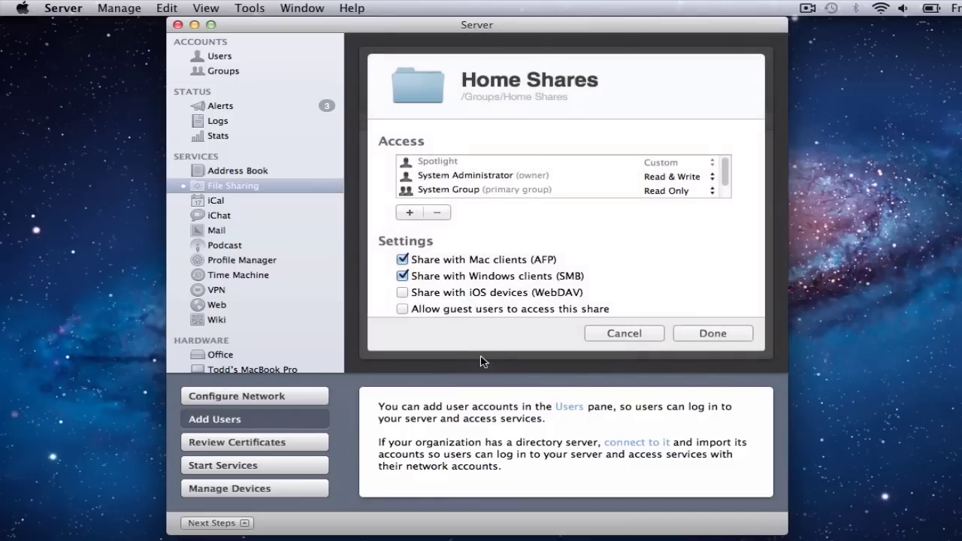
scroll(580, 184, down, 2)
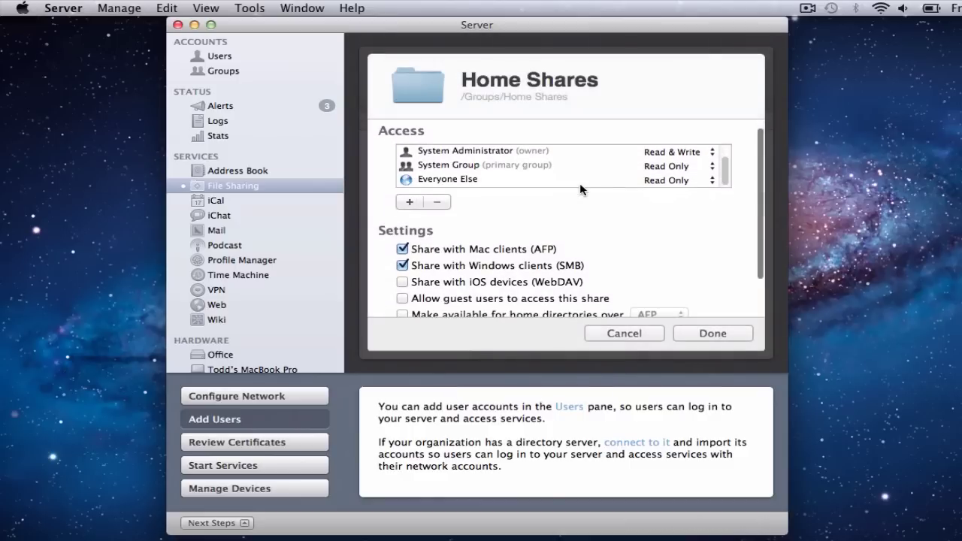
scroll(580, 183, up, 3)
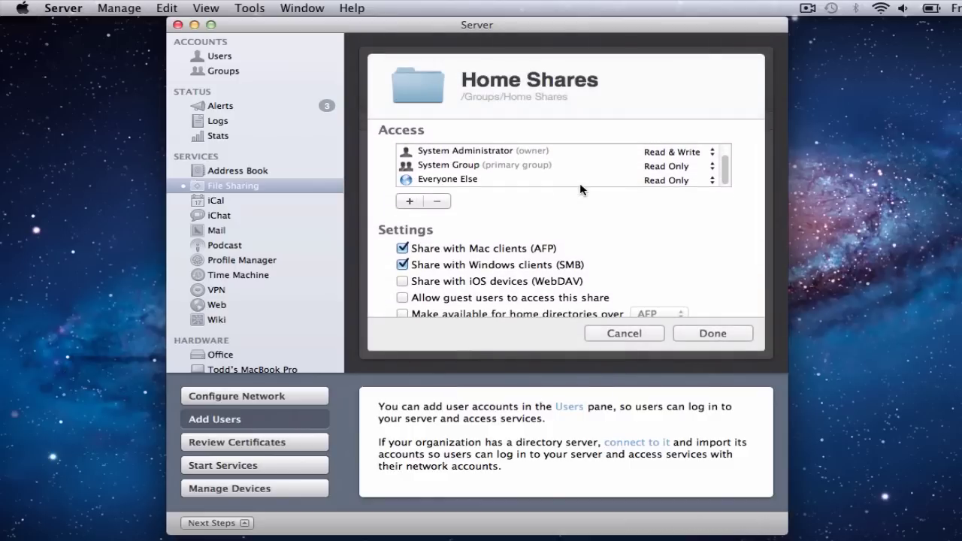
scroll(580, 183, down, 3)
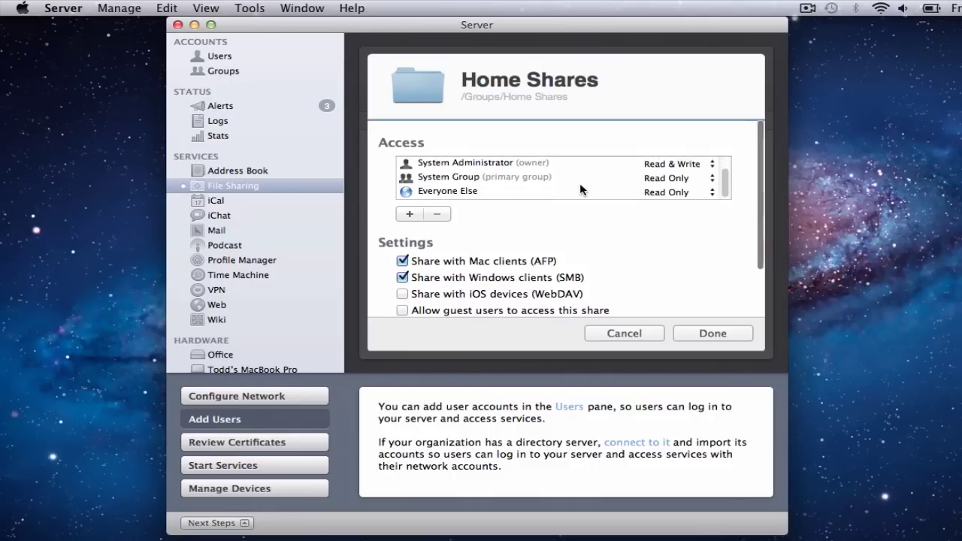
scroll(460, 285, down, 2)
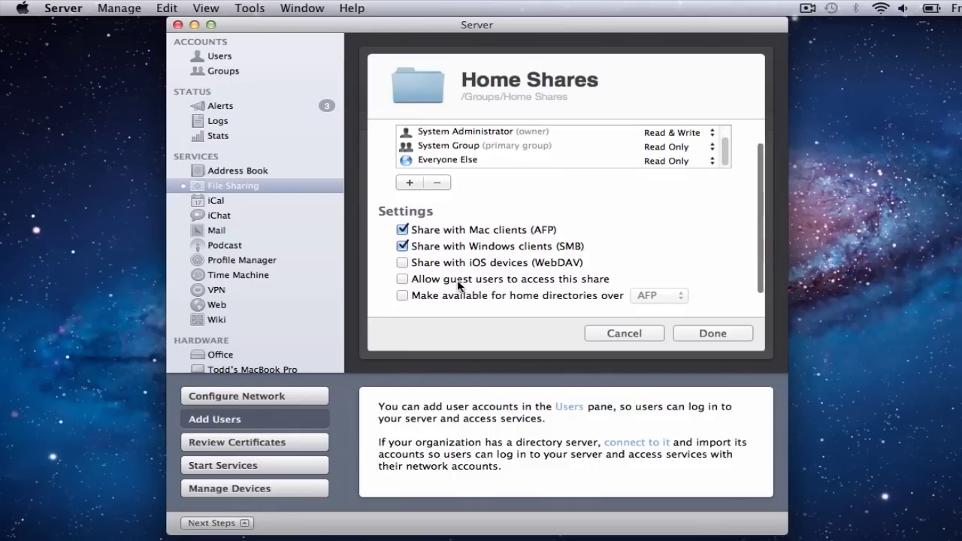
click(403, 295)
click(707, 334)
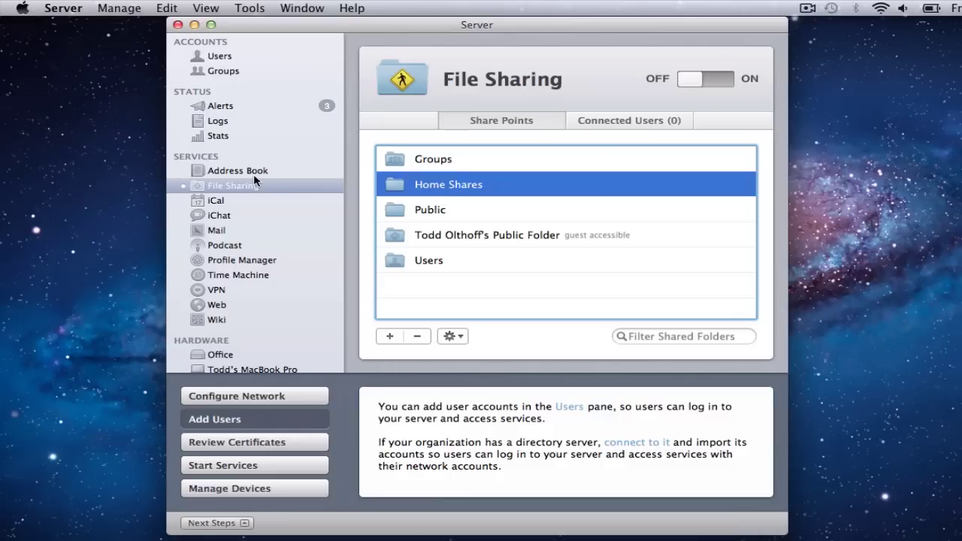
Set the home folder of the first account in the Users list to Home Shares and save the account.
click(220, 58)
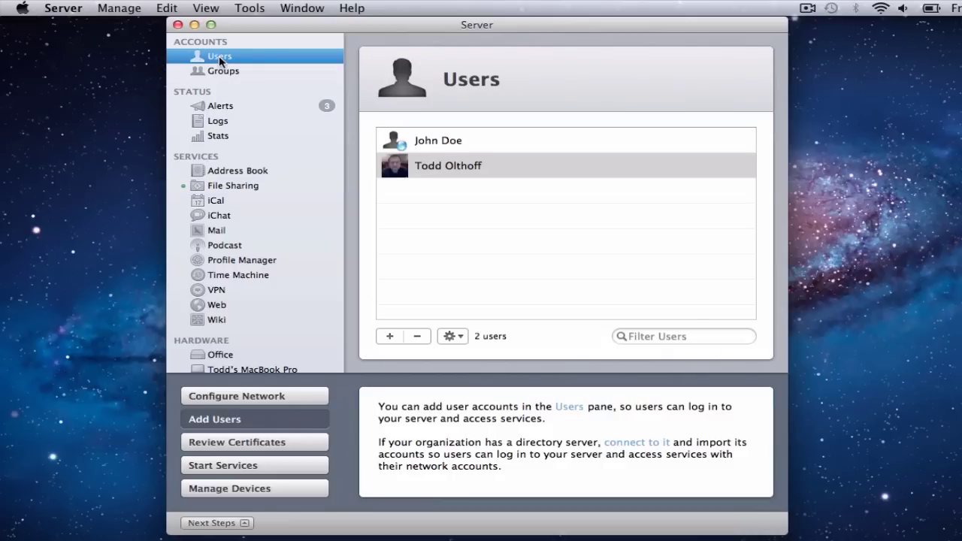
click(439, 136)
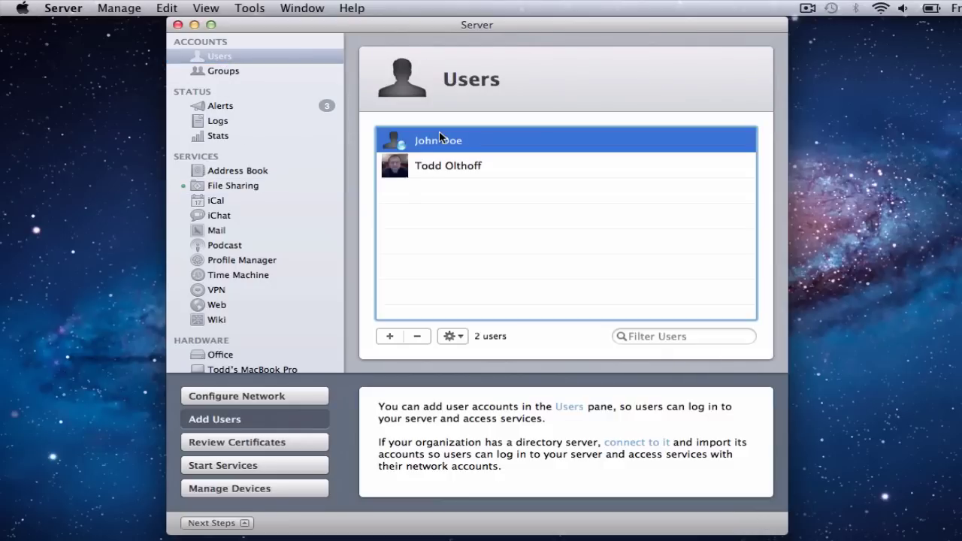
click(458, 337)
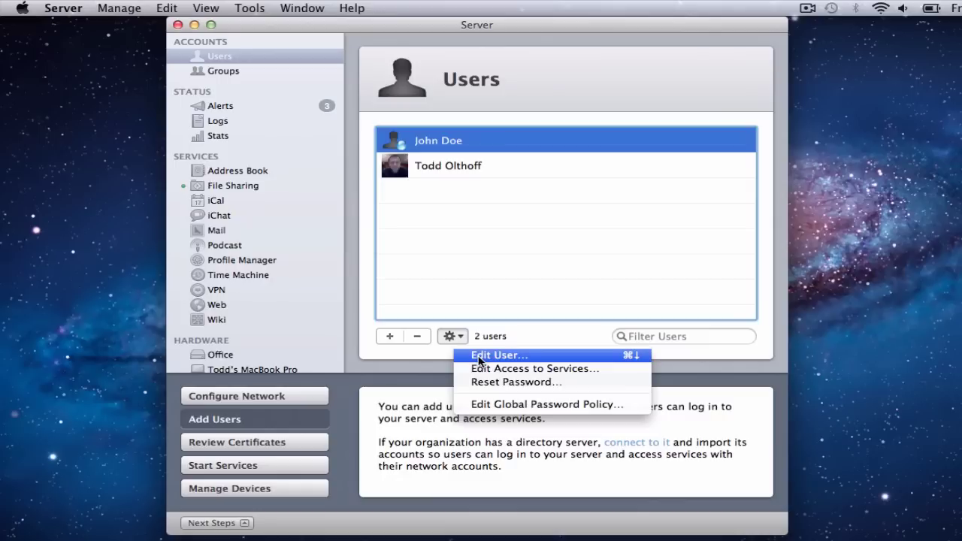
click(479, 356)
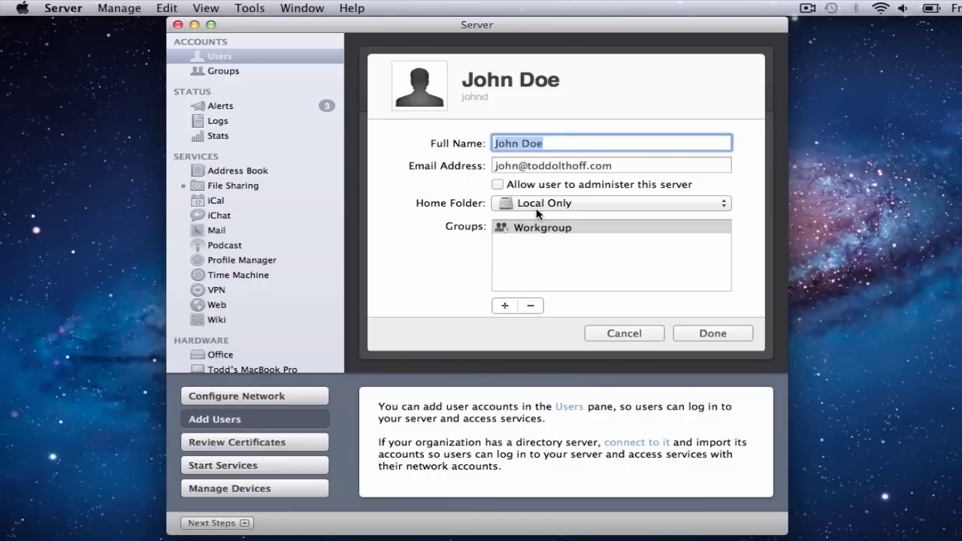
click(724, 206)
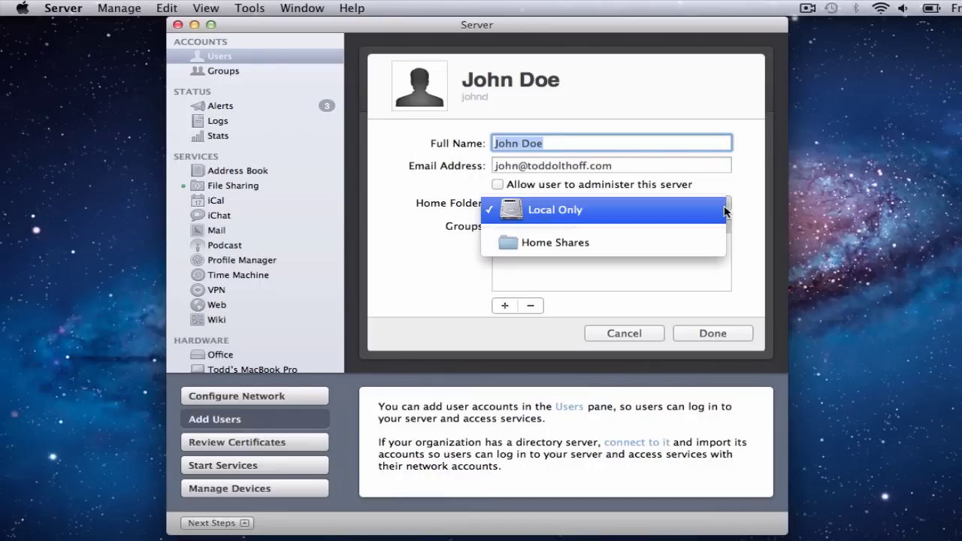
click(691, 243)
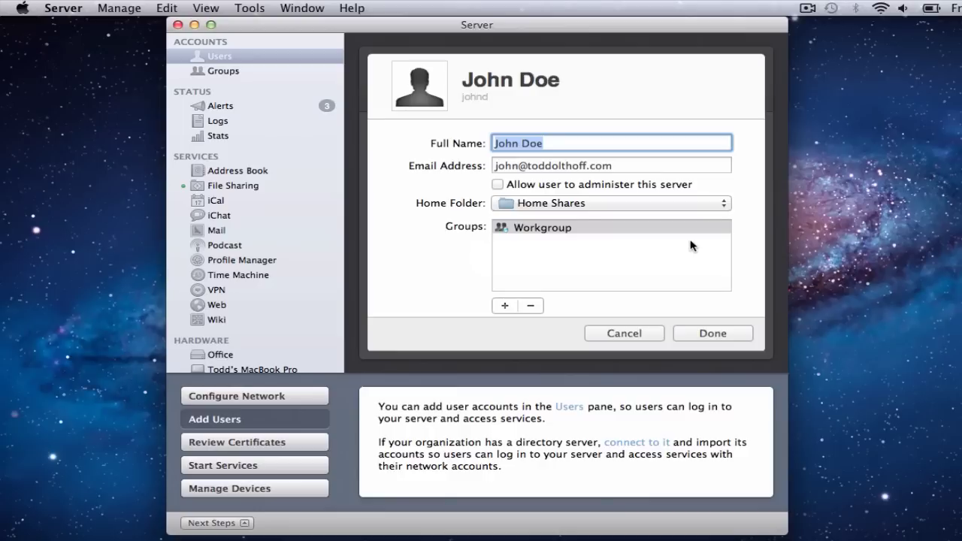
click(707, 333)
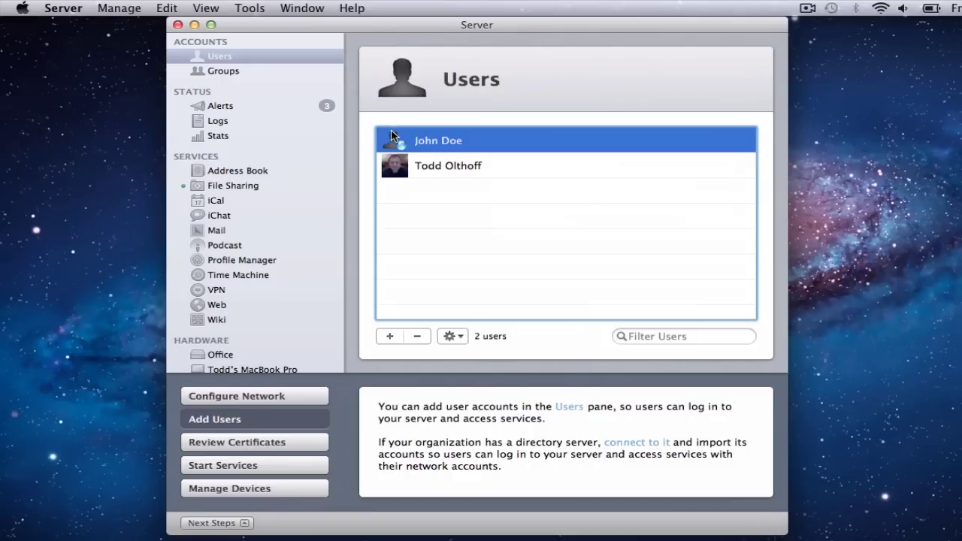
Return to File Sharing, inspect the user's home folder inside Groups > Home Shares, and close the folder chooser without adding a share.
click(228, 72)
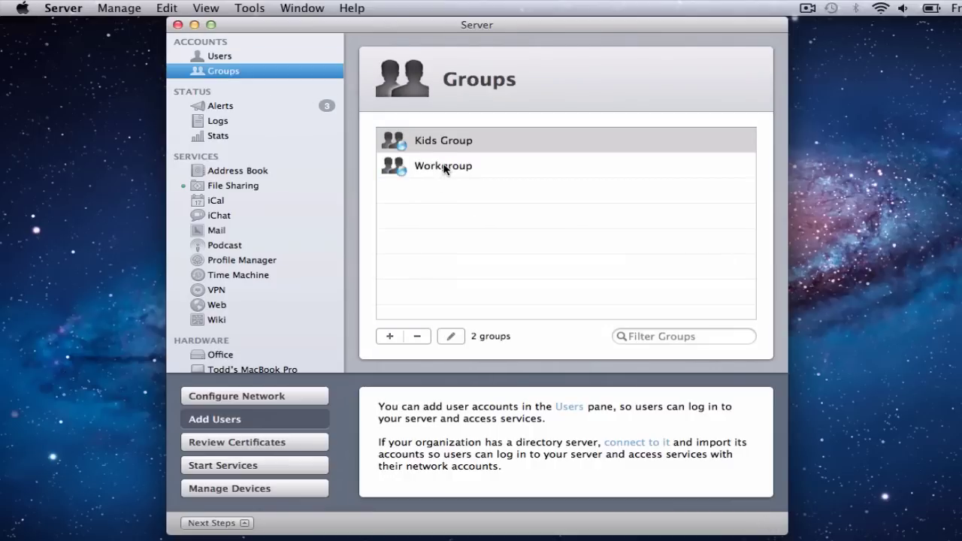
click(234, 185)
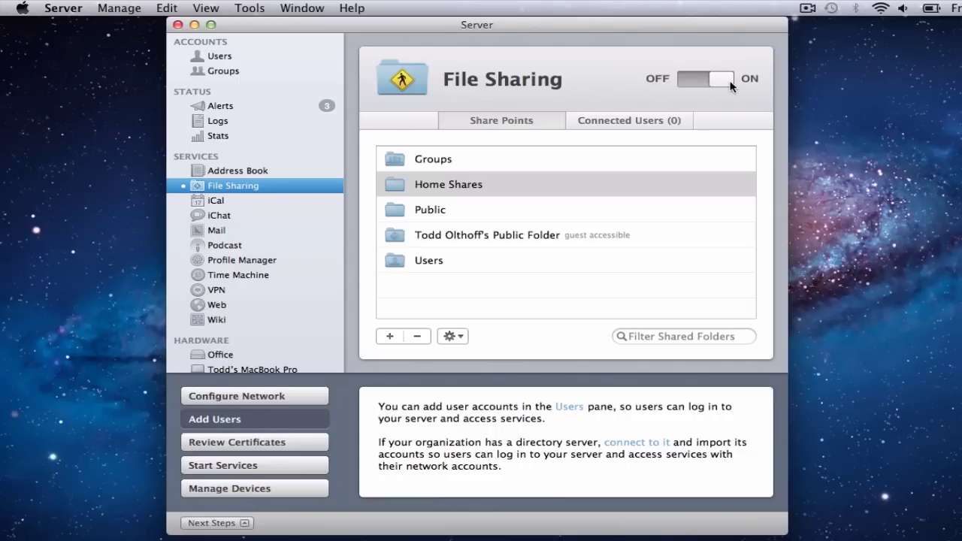
click(387, 339)
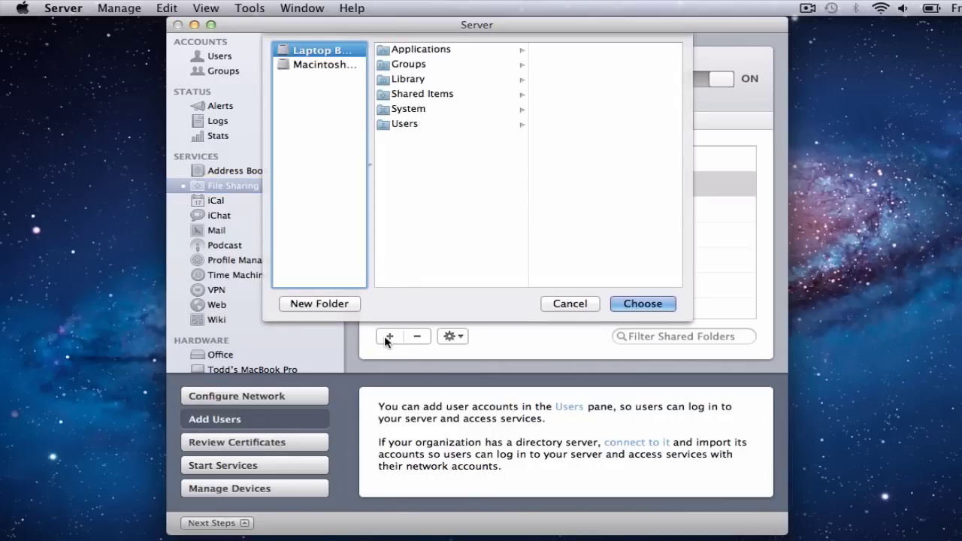
click(414, 68)
click(593, 52)
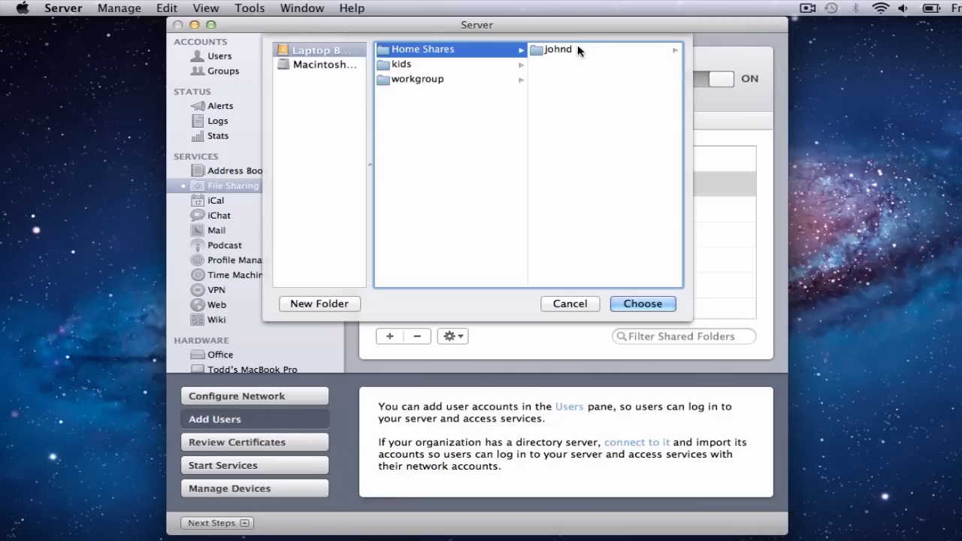
click(561, 51)
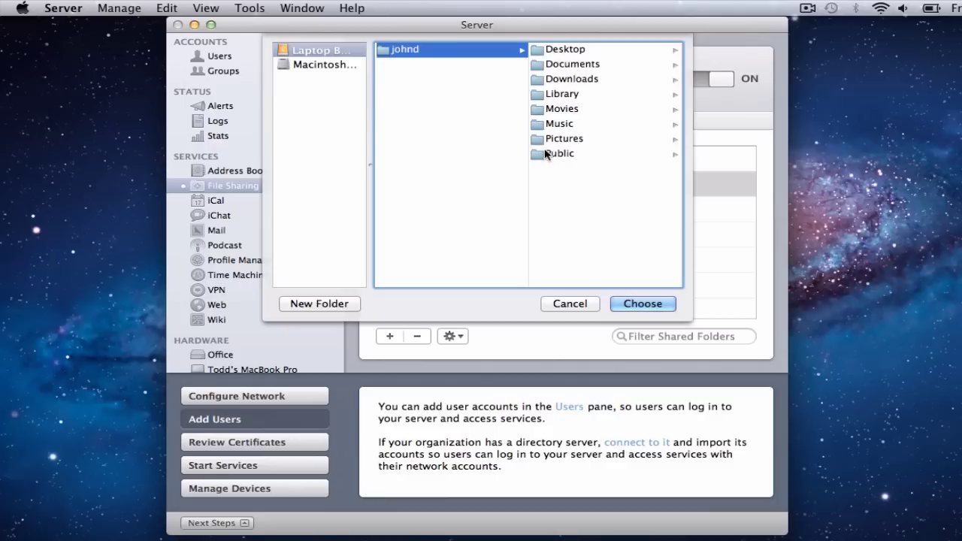
click(577, 305)
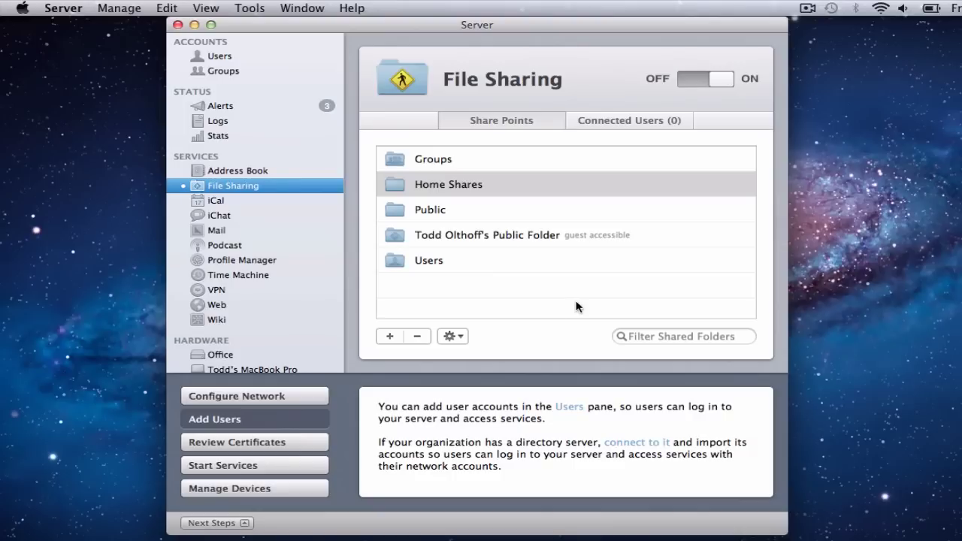
Check the users connected to the File Sharing service and return to its share points.
click(619, 121)
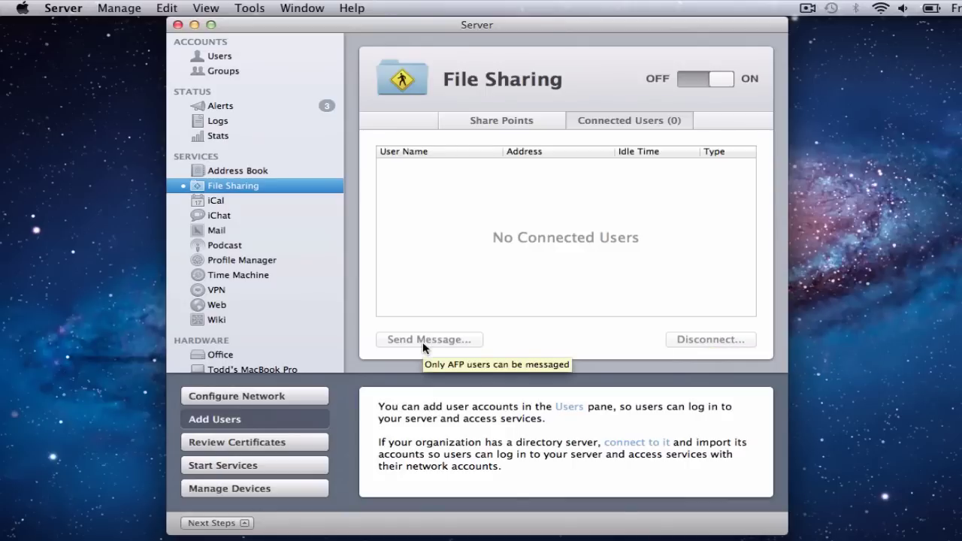
click(503, 123)
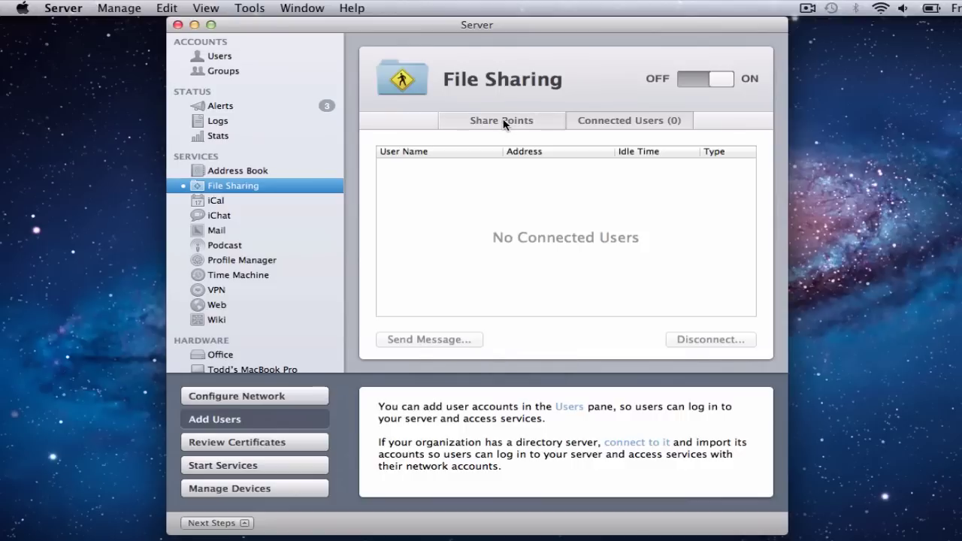